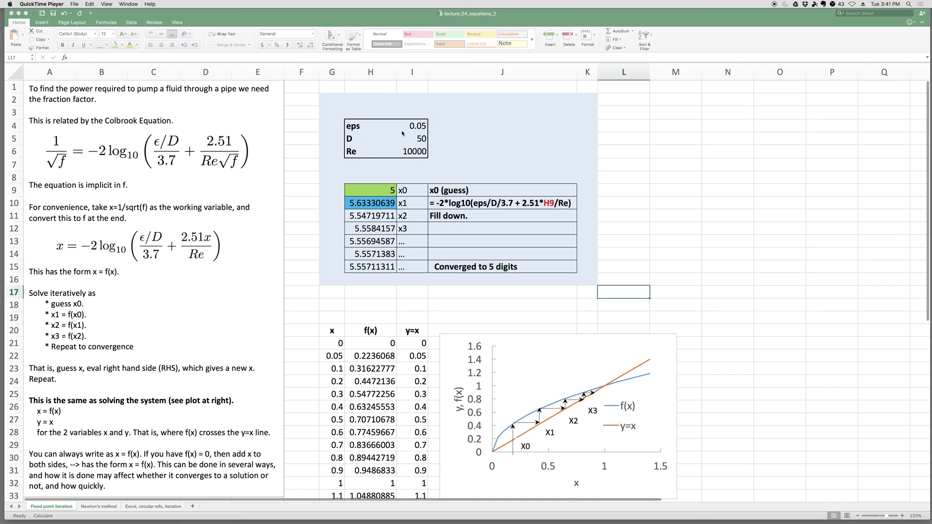
Review the eps, D and Re input values, then clear the selection.
{"action": "left_click", "coordinate": [411, 126]}
{"action": "left_click_drag", "start_coordinate": [411, 126], "coordinate": [413, 152]}
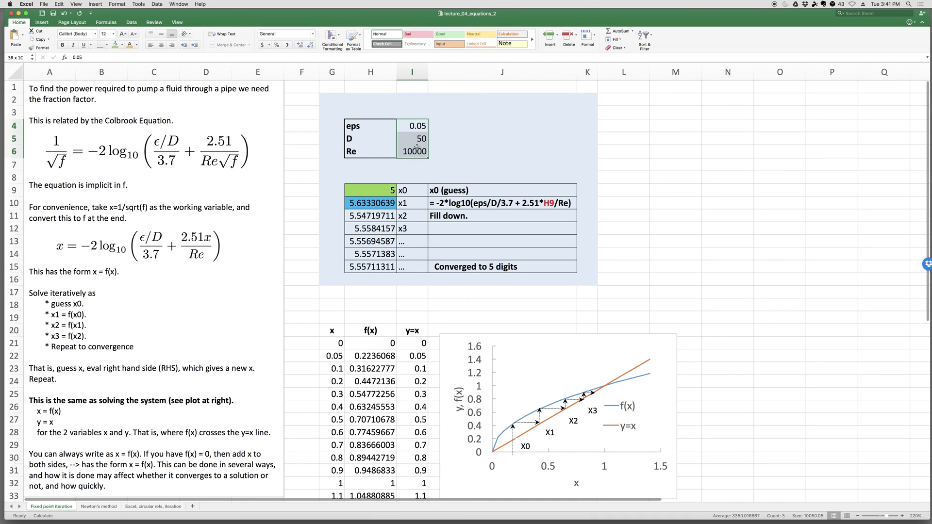
{"action": "left_click", "coordinate": [433, 143]}
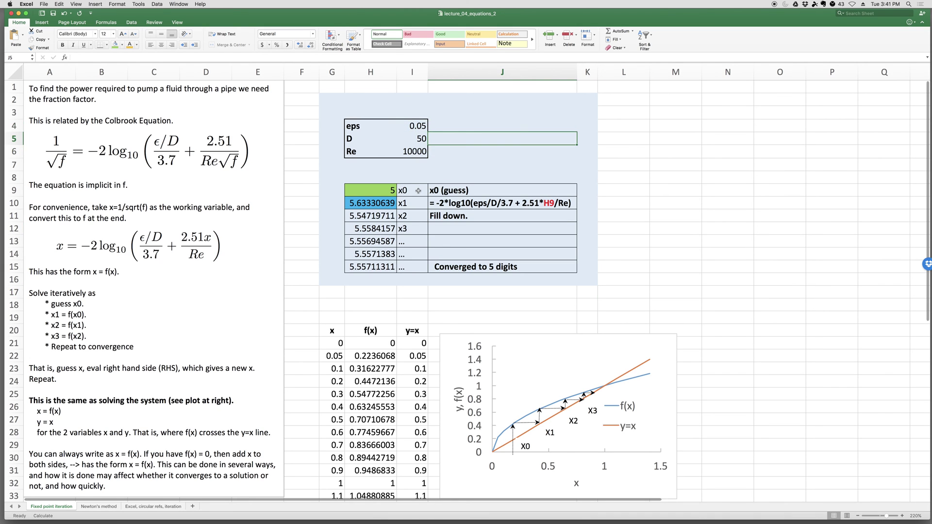
Fill the x1 formula in H10 down to H15, converging to 5.55711311, then reselect H9.
{"action": "left_click", "coordinate": [386, 191]}
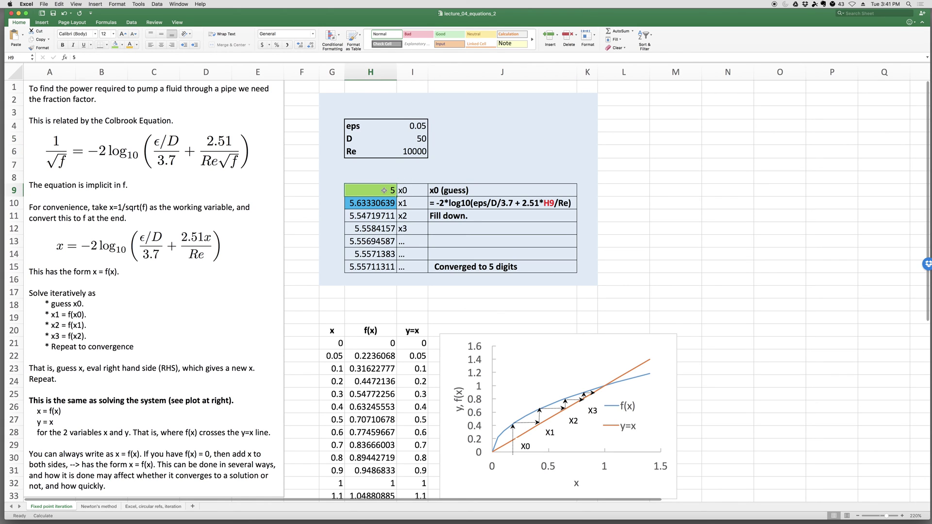
{"action": "key", "text": "Return"}
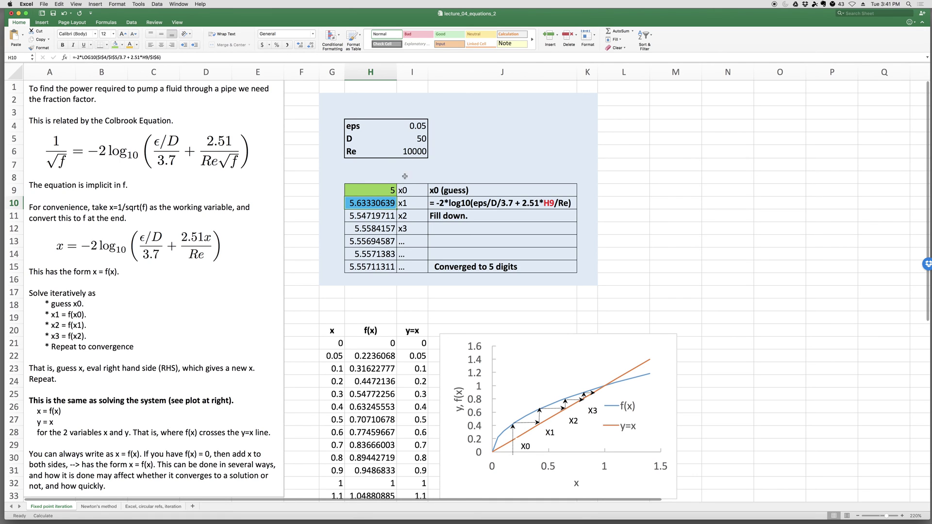
{"action": "key", "text": "Down"}
{"action": "key", "text": "Up"}
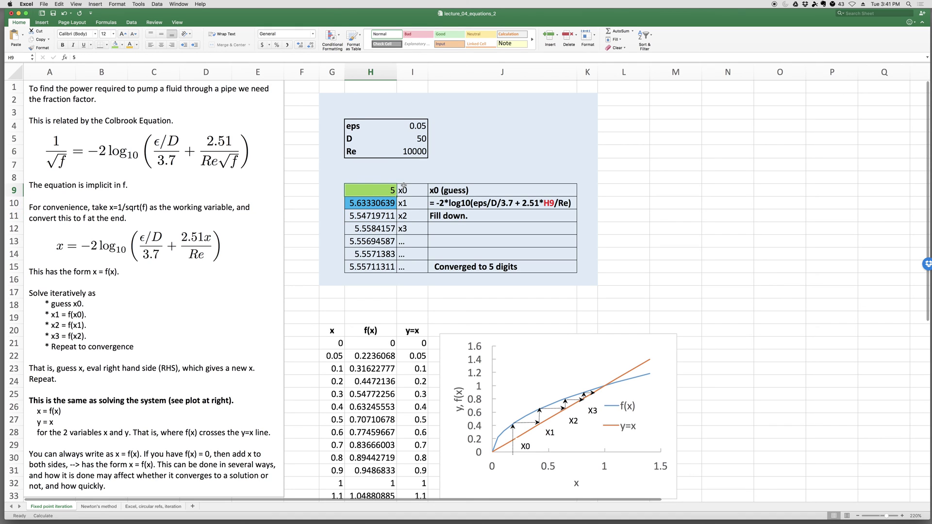
{"action": "key", "text": "Down"}
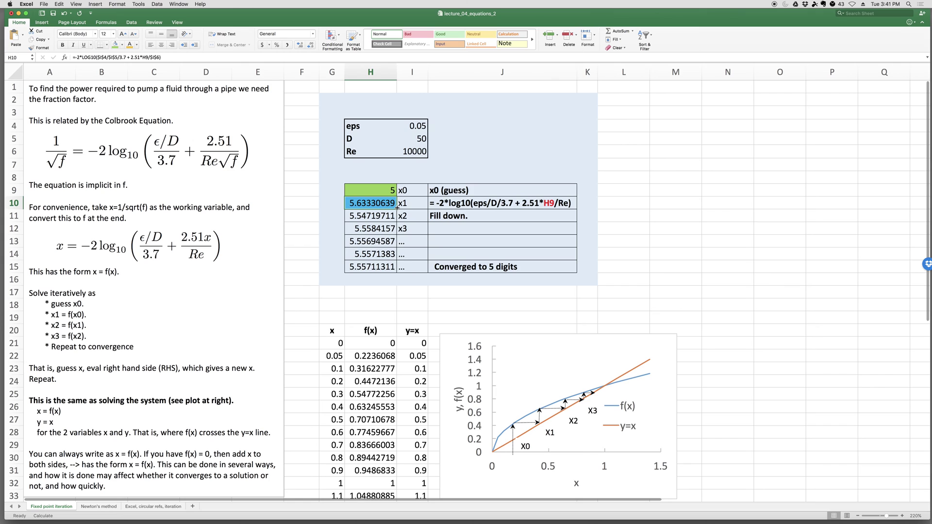
{"action": "left_click_drag", "start_coordinate": [397, 207], "coordinate": [391, 267]}
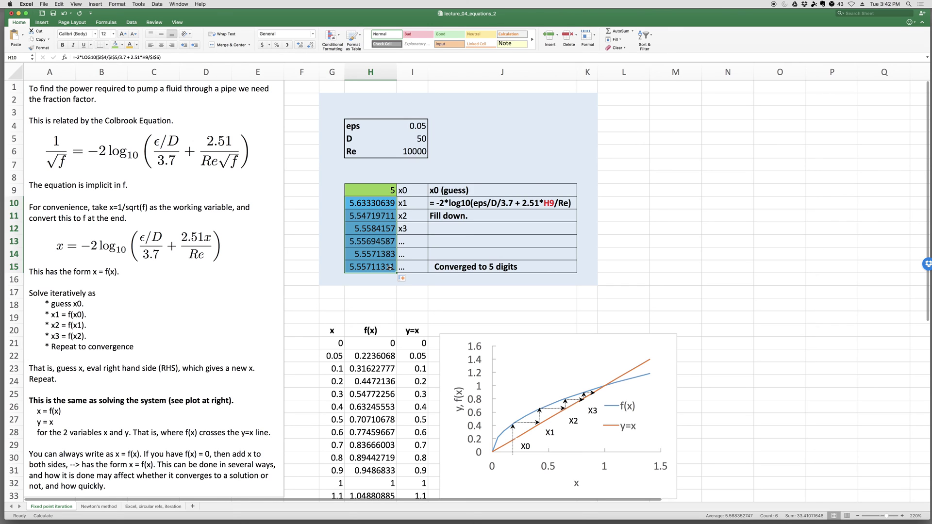
{"action": "left_click", "coordinate": [380, 193]}
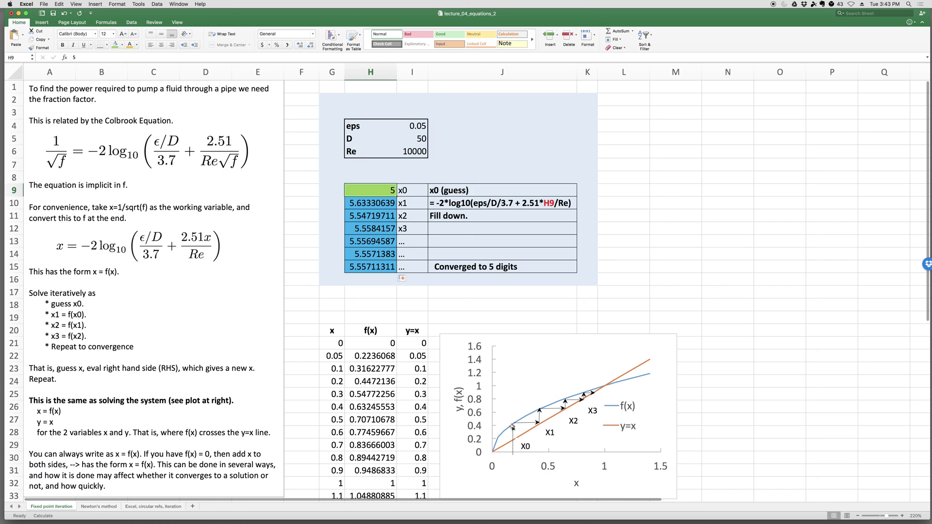
Select one of the iteration arrows on the chart.
{"action": "mouse_move", "coordinate": [512, 425]}
{"action": "mouse_move", "coordinate": [542, 425]}
{"action": "left_click", "coordinate": [565, 403]}
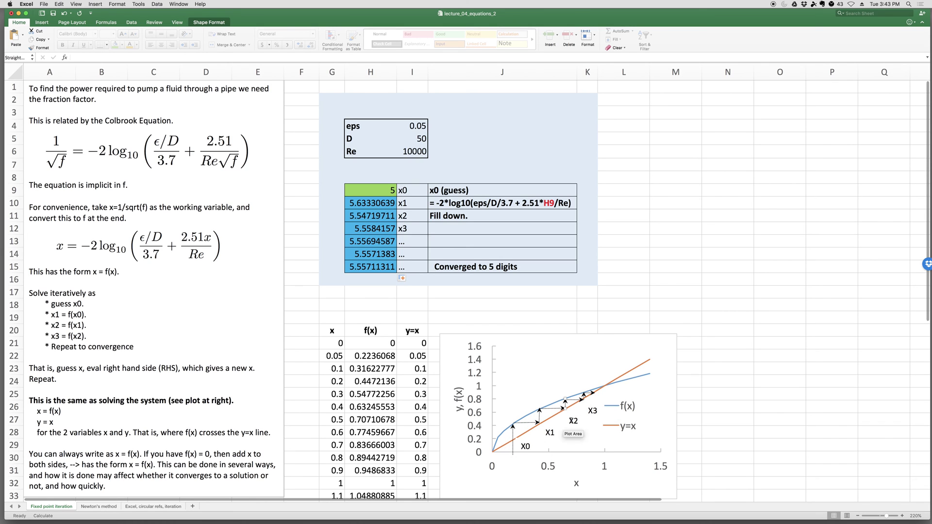
{"action": "mouse_move", "coordinate": [604, 390]}
{"action": "left_click_drag", "start_coordinate": [185, 453], "coordinate": [209, 454]}
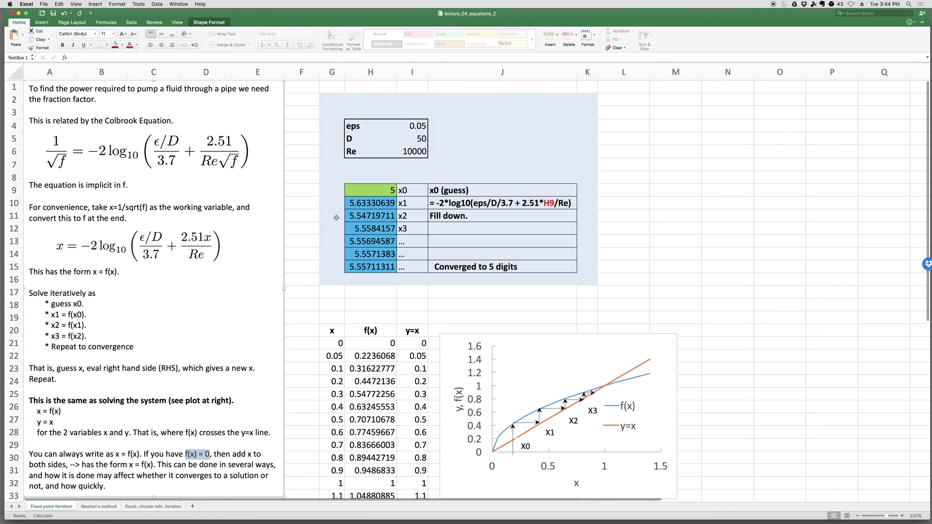
{"action": "left_click", "coordinate": [377, 193]}
{"action": "left_click", "coordinate": [378, 202]}
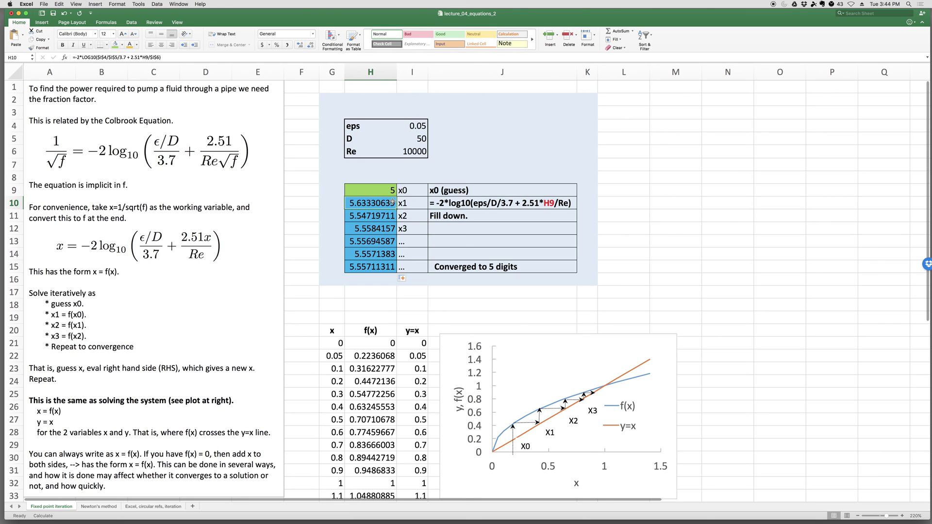
{"action": "left_click_drag", "start_coordinate": [397, 209], "coordinate": [396, 272]}
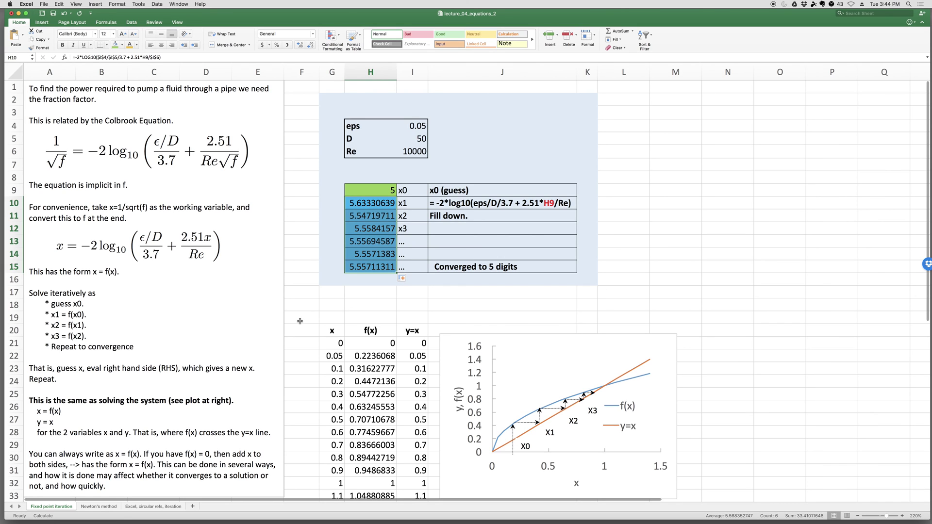
{"action": "left_click", "coordinate": [100, 506]}
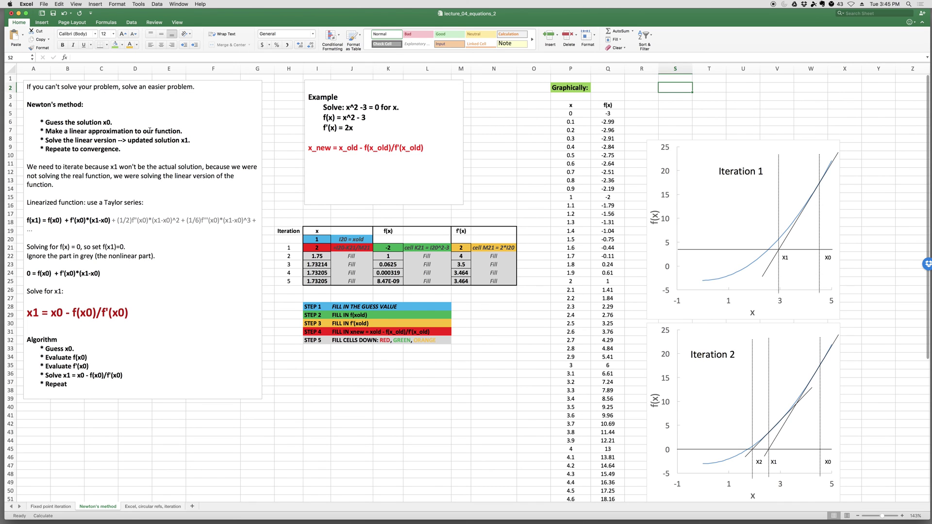
Highlight x1 in the Newton's method notes text box.
{"action": "double_click", "coordinate": [112, 167]}
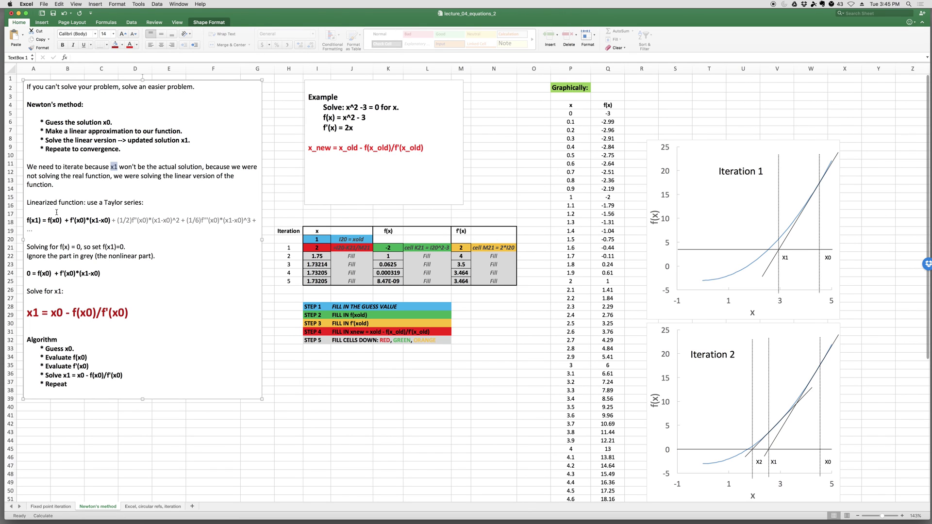
{"action": "left_click_drag", "start_coordinate": [28, 219], "coordinate": [171, 221]}
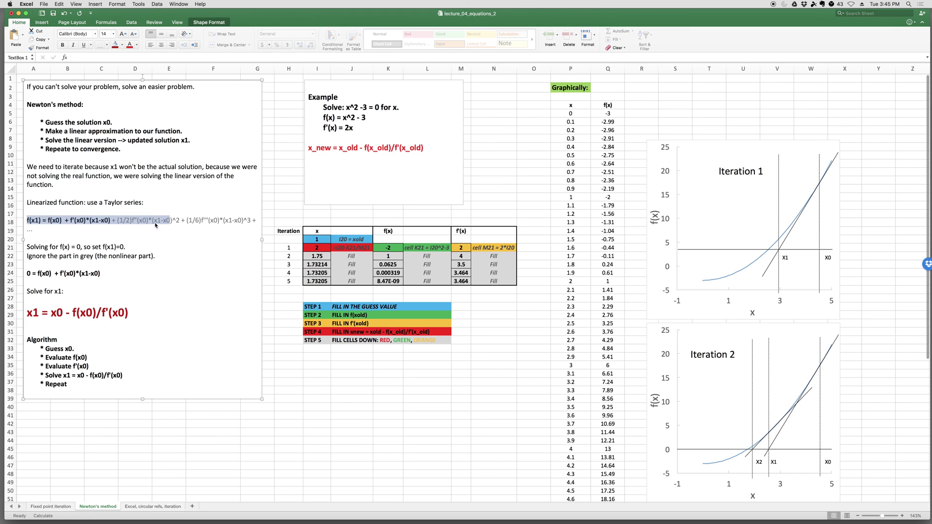
{"action": "left_click", "coordinate": [155, 224]}
{"action": "left_click_drag", "start_coordinate": [27, 221], "coordinate": [109, 221]}
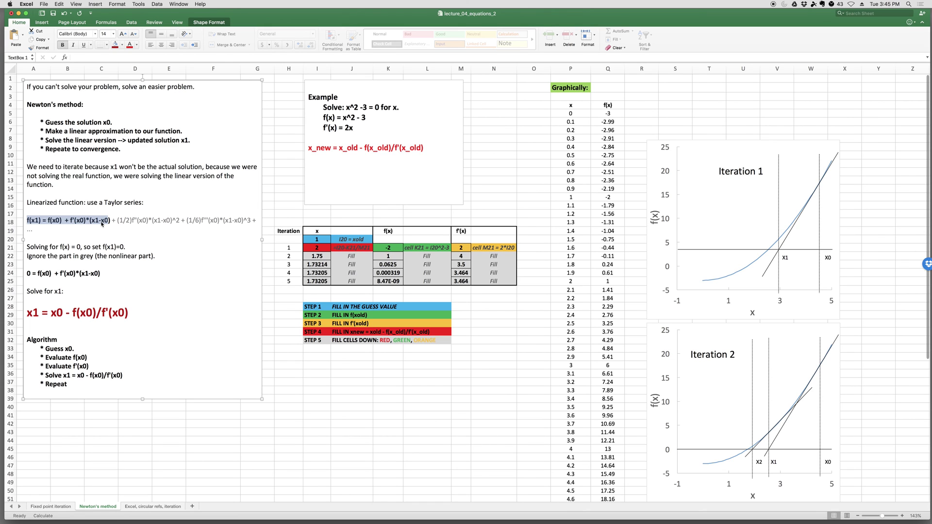
{"action": "left_click_drag", "start_coordinate": [117, 221], "coordinate": [248, 221]}
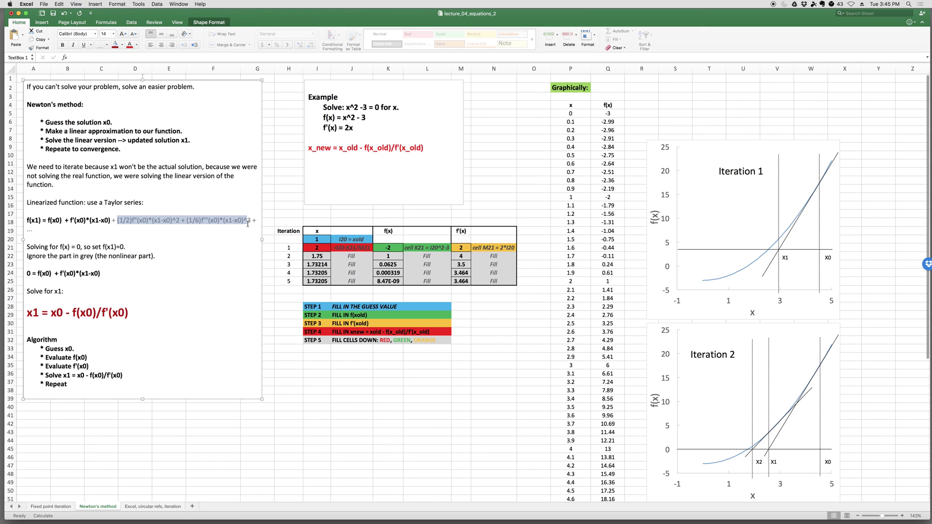
{"action": "left_click", "coordinate": [79, 258]}
{"action": "left_click_drag", "start_coordinate": [49, 247], "coordinate": [77, 247]}
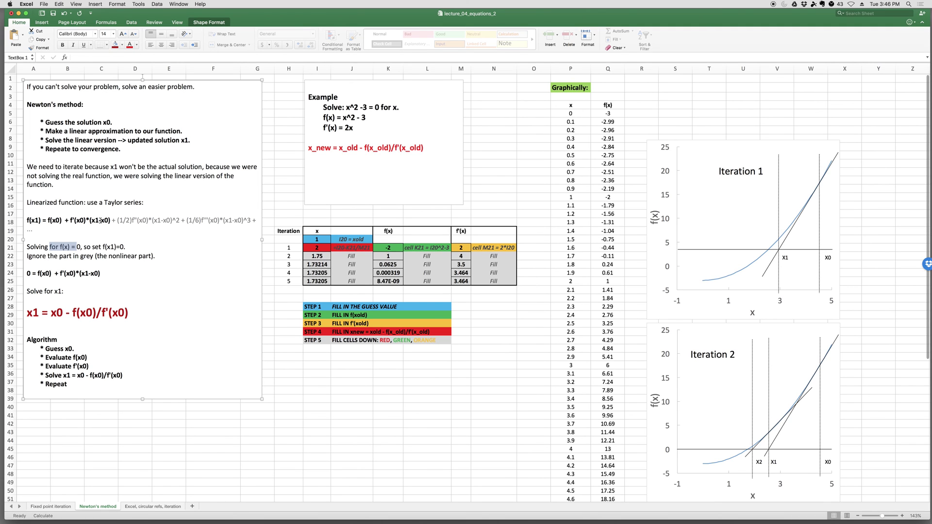
{"action": "left_click_drag", "start_coordinate": [111, 221], "coordinate": [30, 223]}
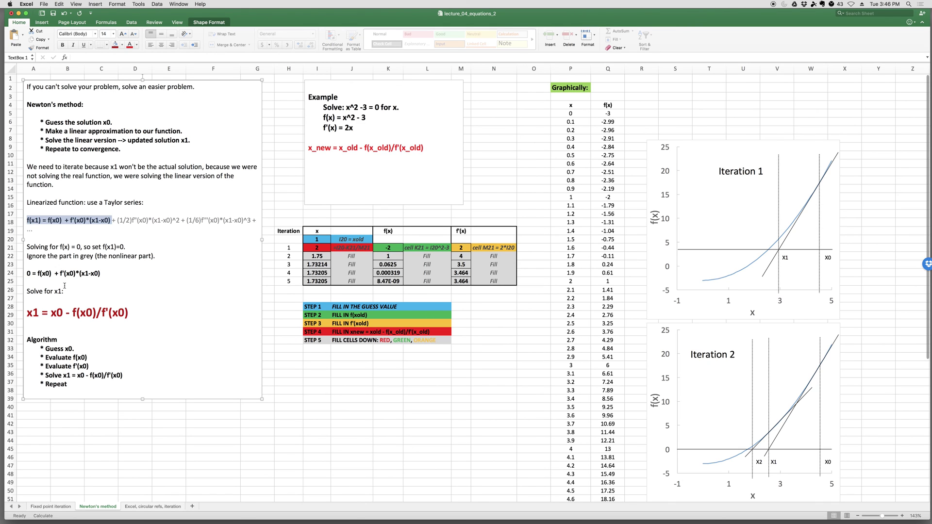
{"action": "left_click_drag", "start_coordinate": [130, 313], "coordinate": [37, 314]}
{"action": "left_click", "coordinate": [125, 315]}
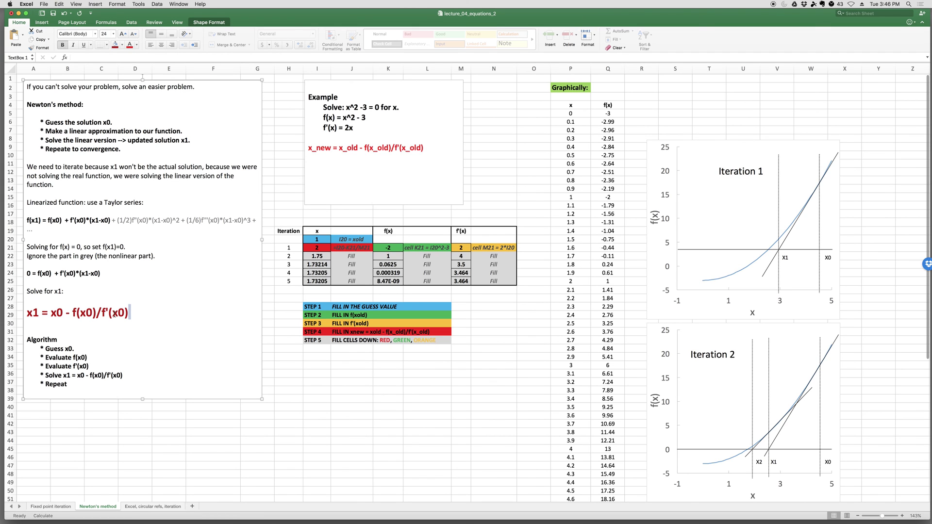
{"action": "left_click_drag", "start_coordinate": [51, 313], "coordinate": [127, 313]}
{"action": "left_click", "coordinate": [38, 312]}
{"action": "left_click_drag", "start_coordinate": [70, 348], "coordinate": [123, 375]}
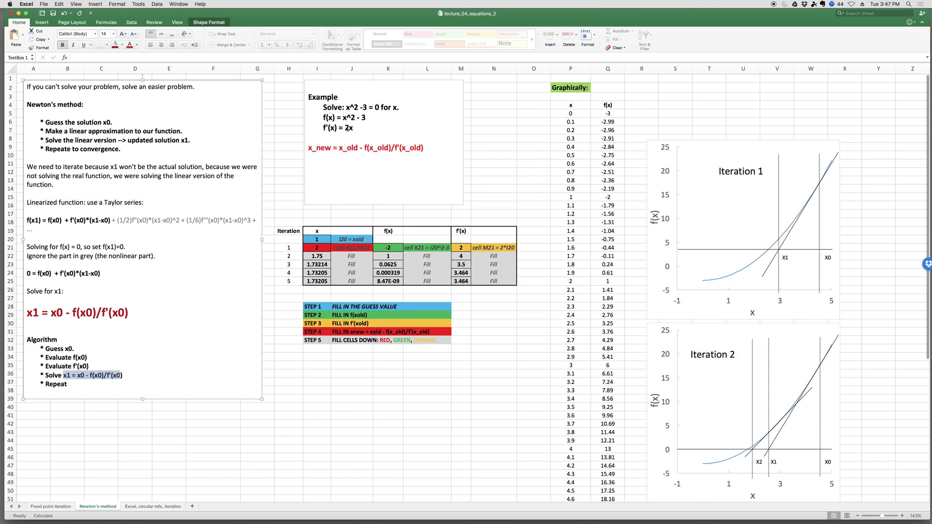
{"action": "double_click", "coordinate": [310, 148]}
{"action": "left_click_drag", "start_coordinate": [308, 148], "coordinate": [425, 146]}
{"action": "left_click", "coordinate": [315, 152]}
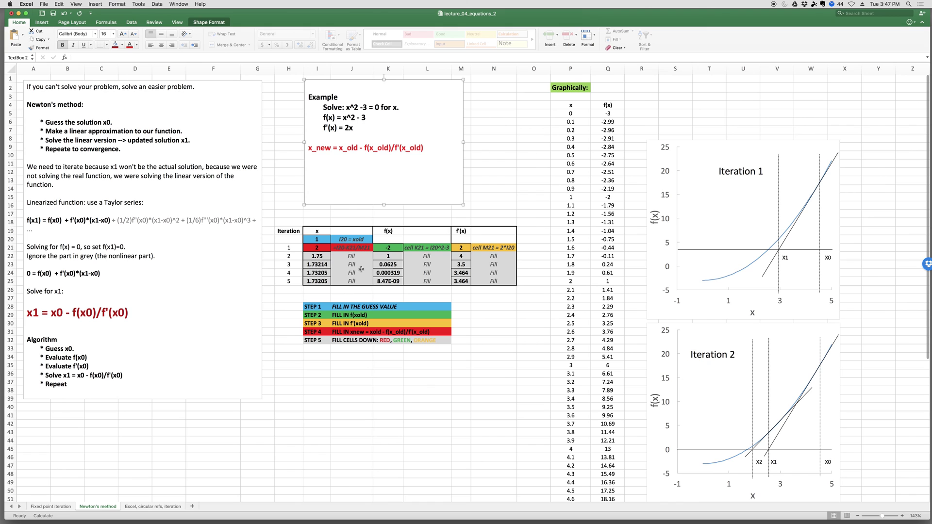
{"action": "left_click", "coordinate": [315, 238]}
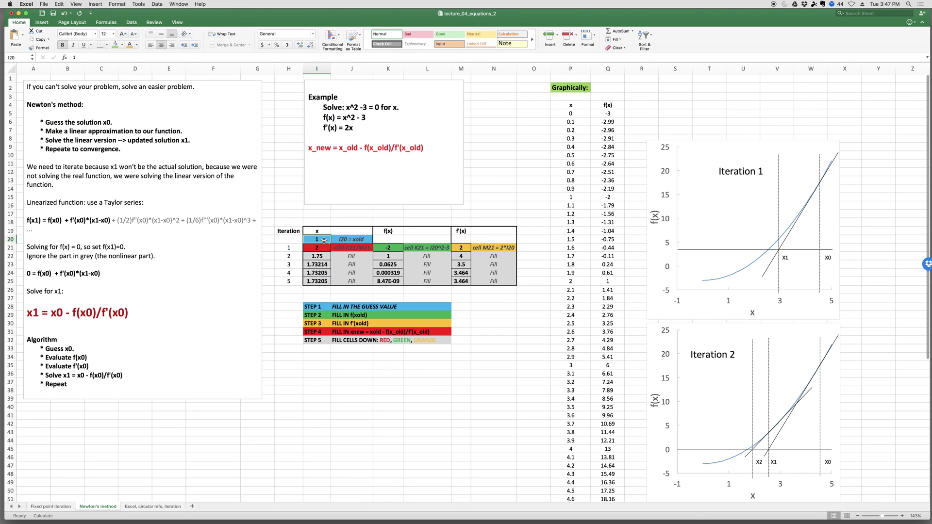
Enter the f(x) formula =I20^2-3 in K21.
{"action": "left_click", "coordinate": [389, 248]}
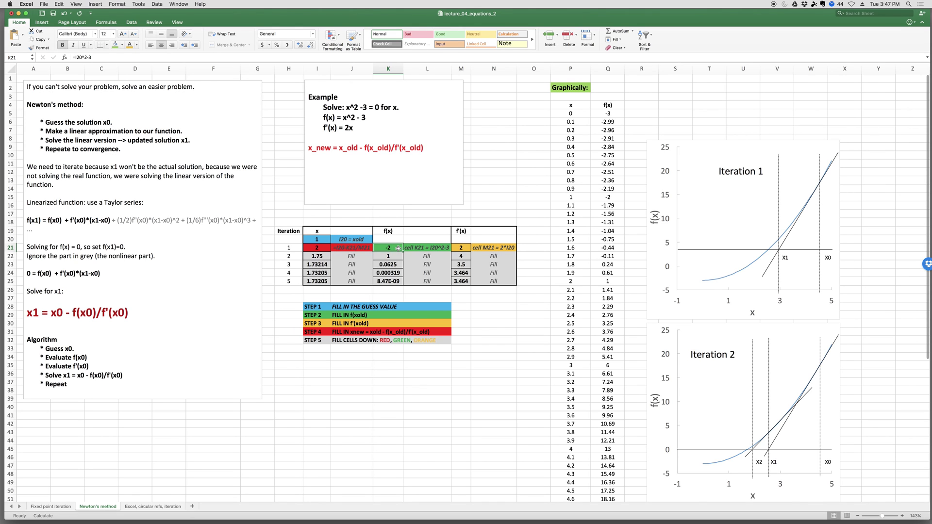
{"action": "type", "text": "="}
{"action": "key", "text": "Left"}
{"action": "key", "text": "Left"}
{"action": "key", "text": "Up"}
{"action": "type", "text": "^2-3"}
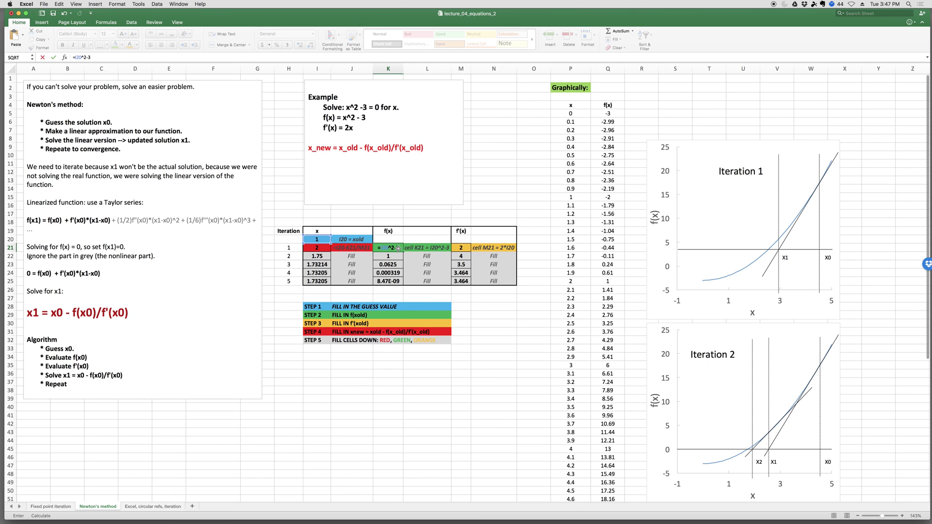
{"action": "key", "text": "Return"}
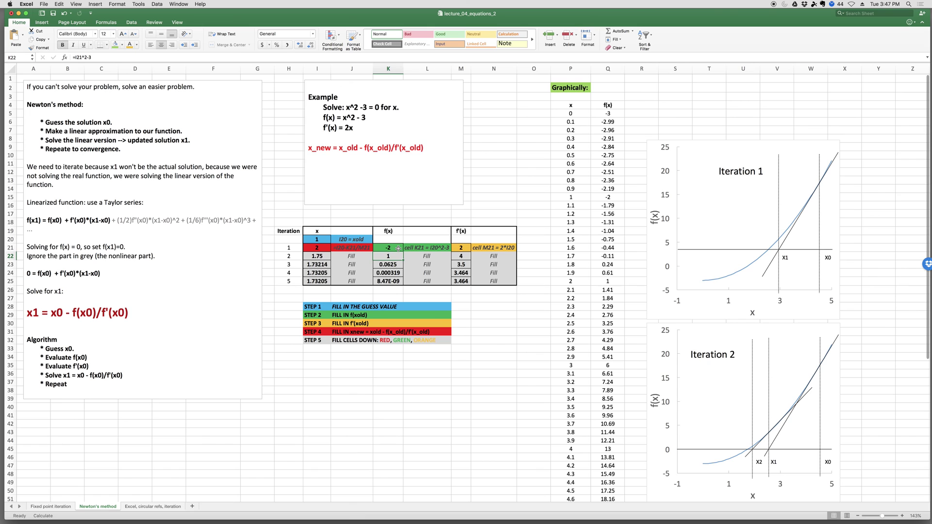
Enter the derivative formula =2*I20 in M21.
{"action": "key", "text": "Up"}
{"action": "key", "text": "Right"}
{"action": "key", "text": "Right"}
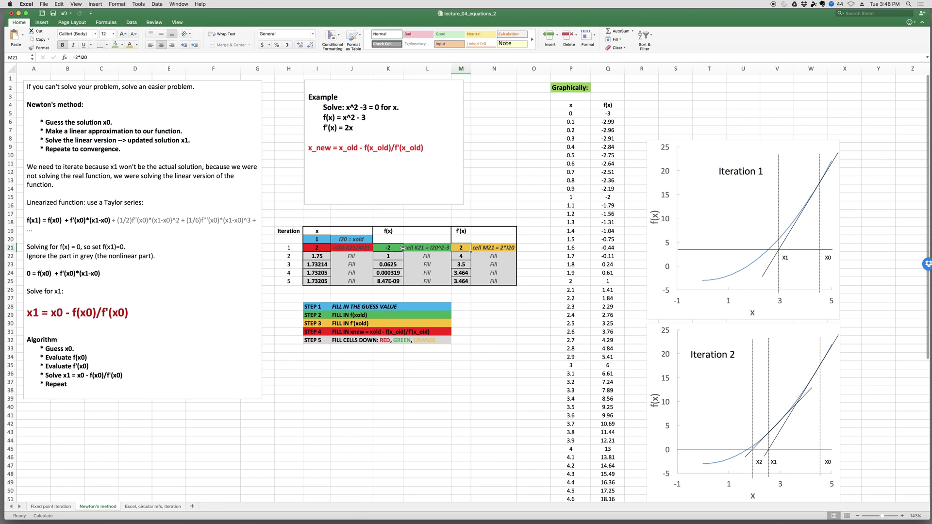
{"action": "type", "text": "=2*"}
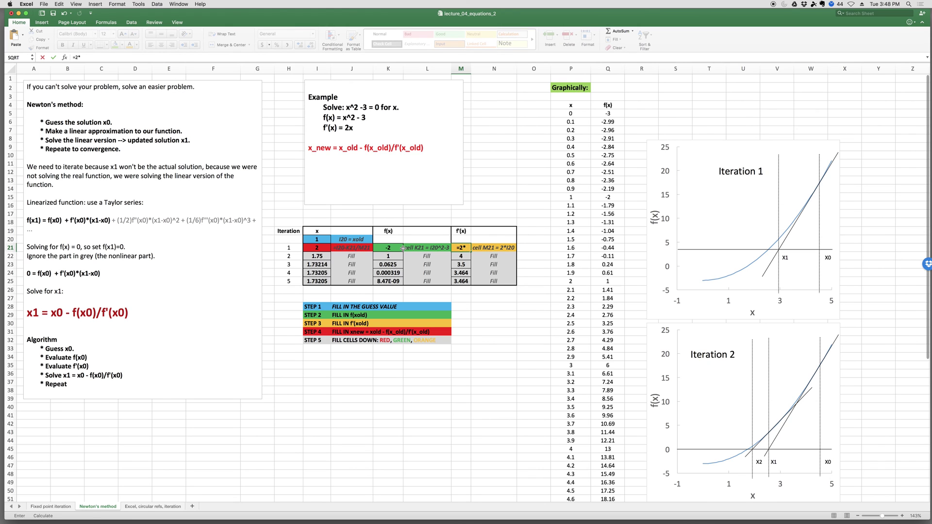
{"action": "key", "text": "Up"}
{"action": "key", "text": "Left"}
{"action": "key", "text": "Left"}
{"action": "key", "text": "Left"}
{"action": "key", "text": "Left"}
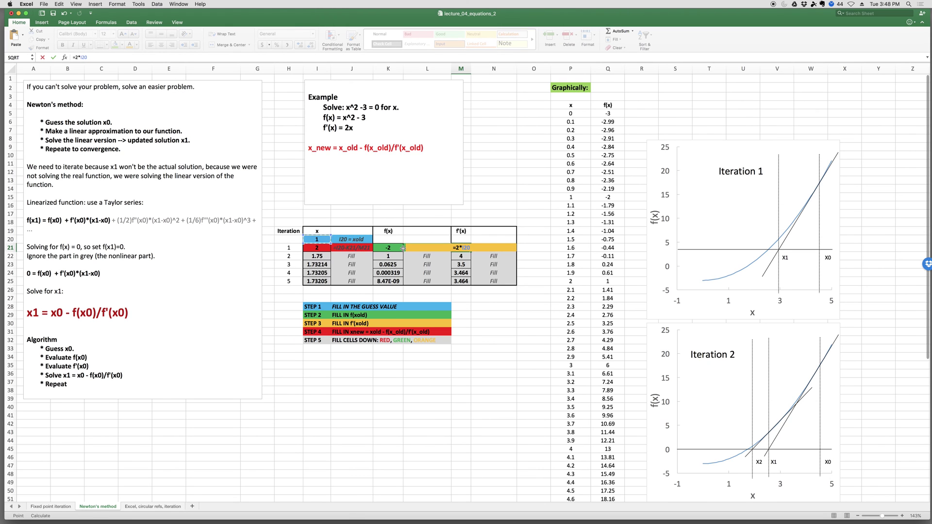
{"action": "key", "text": "Return"}
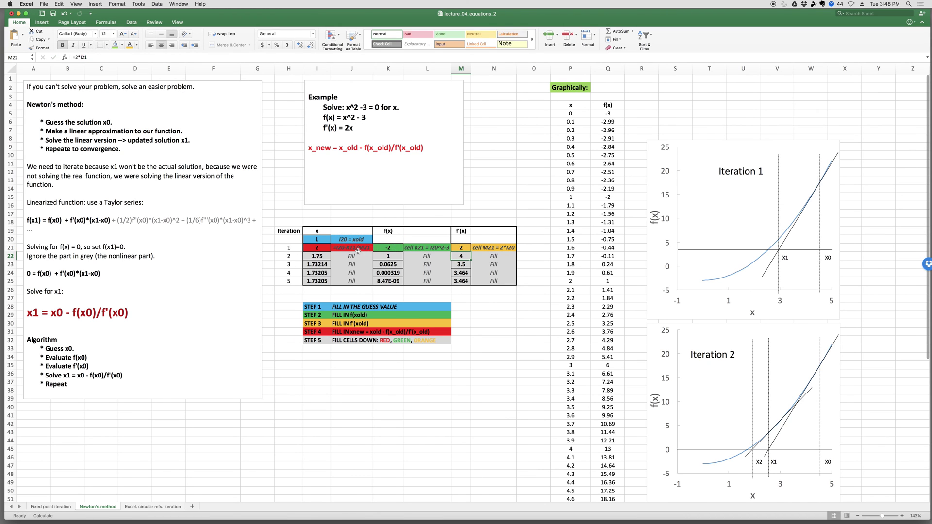
Enter the Newton update =I20-K21/M21 in I21.
{"action": "left_click", "coordinate": [322, 248]}
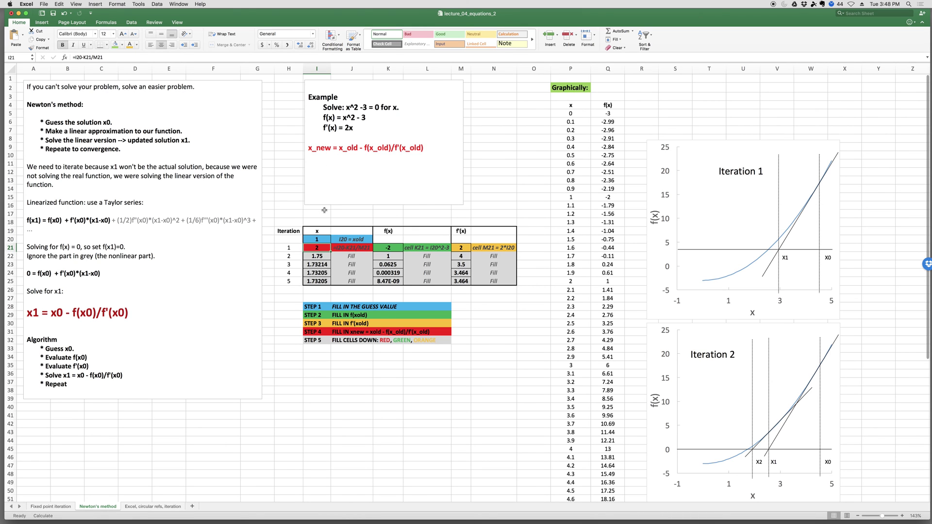
{"action": "type", "text": "="}
{"action": "key", "text": "Up"}
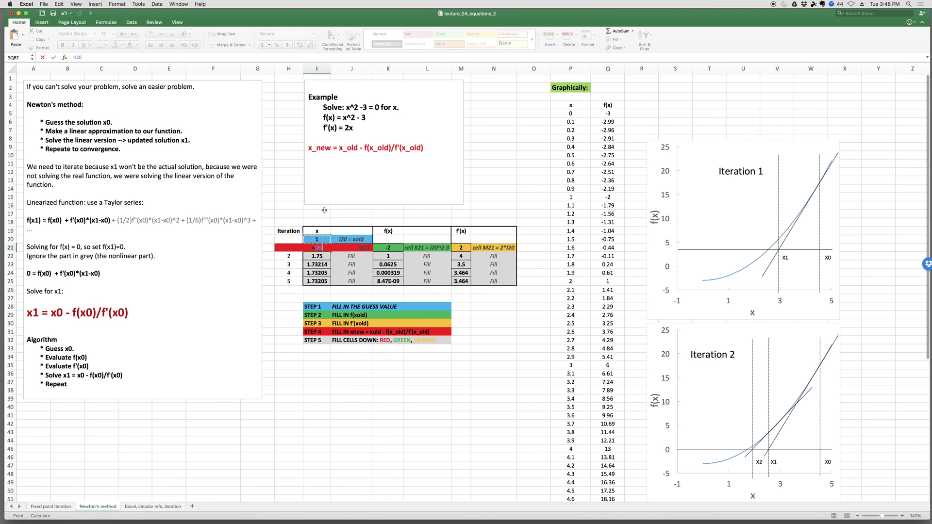
{"action": "type", "text": "-"}
{"action": "key", "text": "Right"}
{"action": "key", "text": "Right"}
{"action": "type", "text": "/"}
{"action": "key", "text": "Right"}
{"action": "key", "text": "Right"}
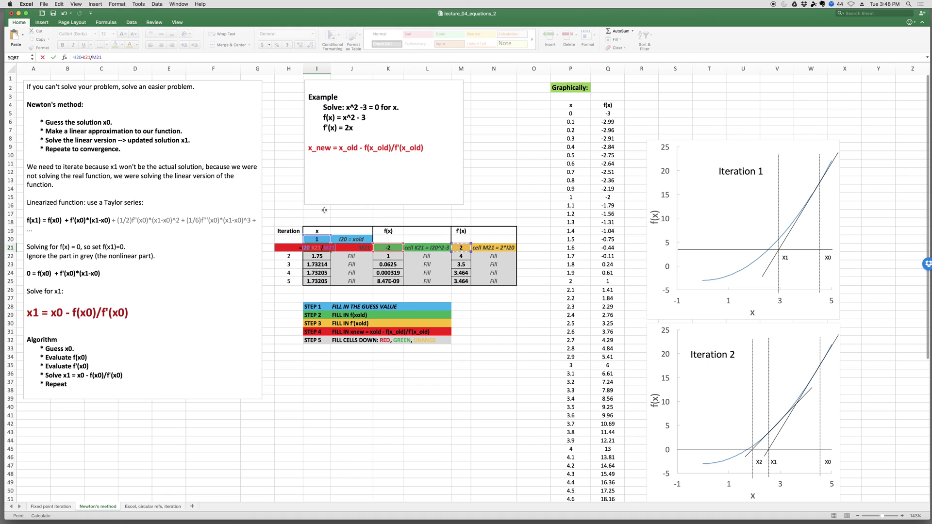
{"action": "key", "text": "Return"}
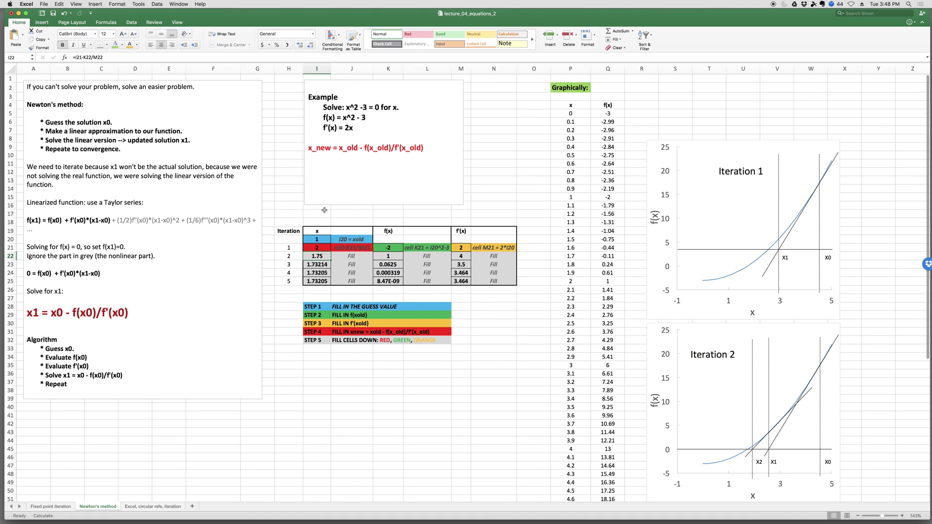
Fill the x update formula in I21 down to row 25.
{"action": "left_click", "coordinate": [306, 248]}
{"action": "left_click", "coordinate": [460, 248]}
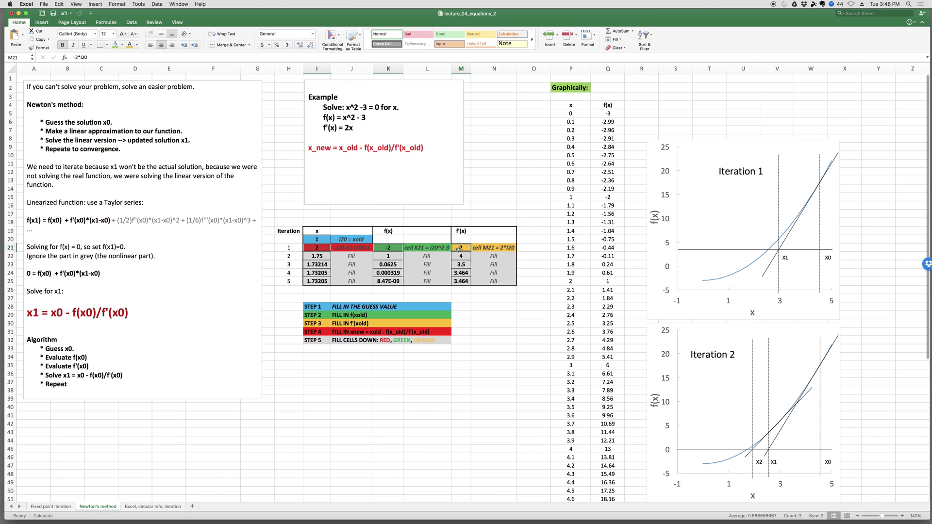
{"action": "left_click", "coordinate": [321, 249]}
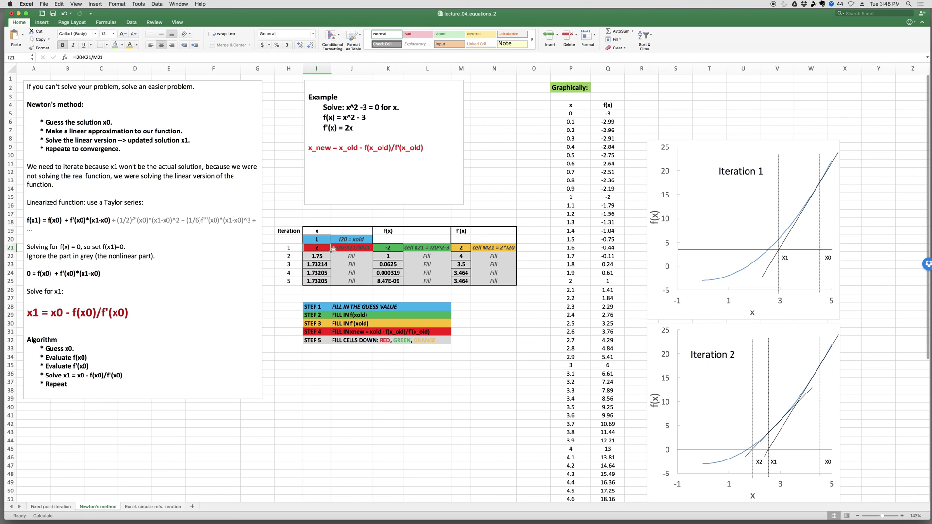
{"action": "left_click_drag", "start_coordinate": [332, 250], "coordinate": [330, 281]}
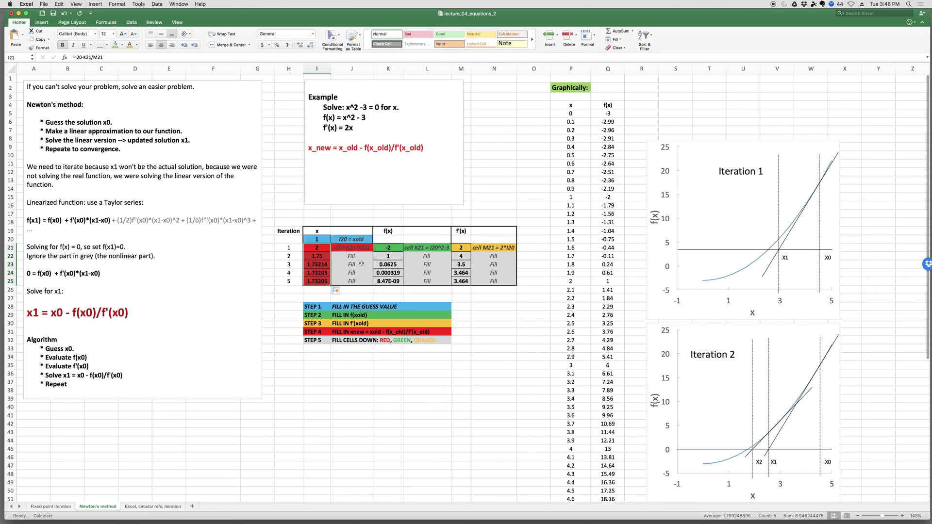
Fill the f(x) and f'(x) formulas in K21 and M21 down to row 25.
{"action": "left_click", "coordinate": [388, 249]}
{"action": "left_click_drag", "start_coordinate": [403, 252], "coordinate": [399, 281]}
{"action": "left_click", "coordinate": [462, 247]}
{"action": "left_click_drag", "start_coordinate": [470, 252], "coordinate": [471, 282]}
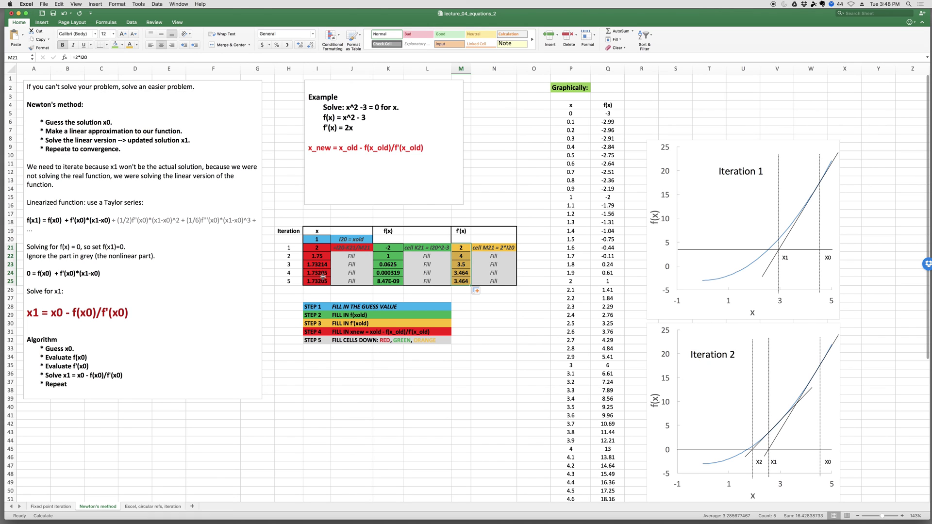
{"action": "left_click_drag", "start_coordinate": [316, 247], "coordinate": [401, 250]}
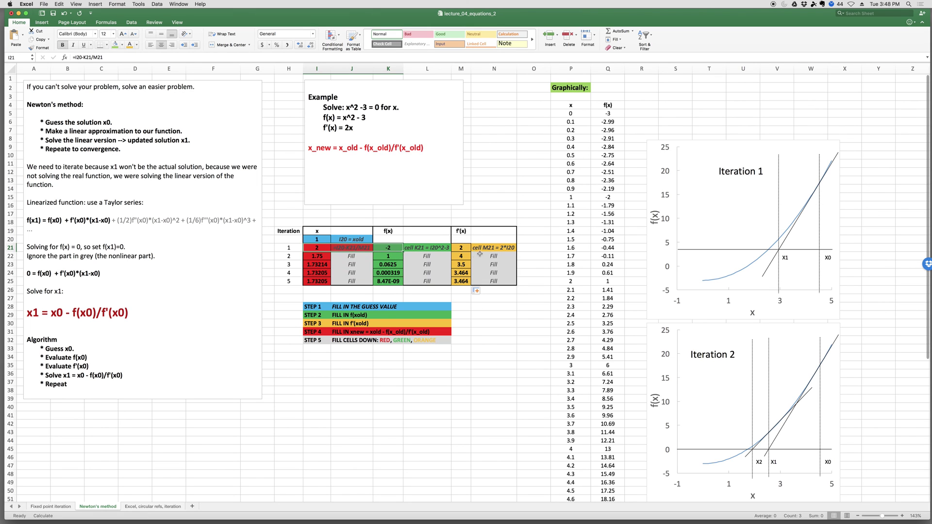
{"action": "left_click", "coordinate": [356, 256]}
{"action": "left_click", "coordinate": [322, 241]}
{"action": "left_click", "coordinate": [319, 247]}
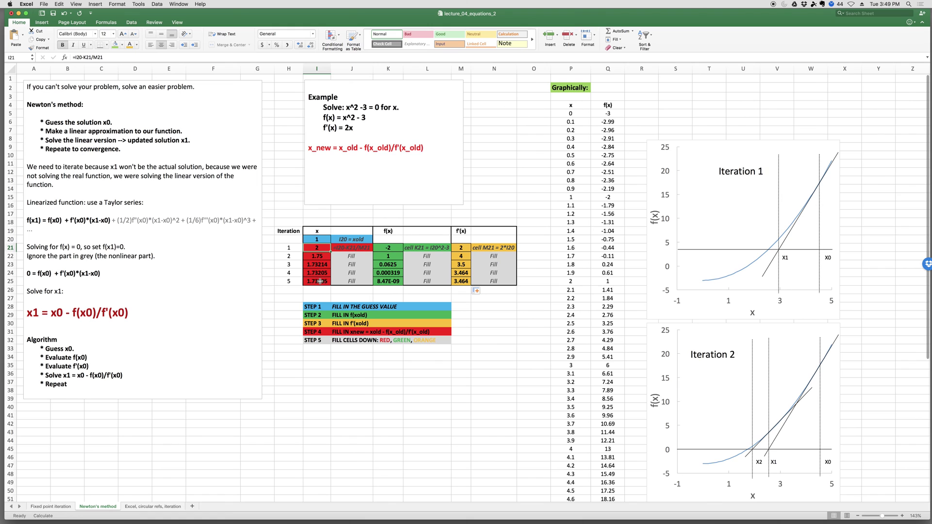
{"action": "mouse_move", "coordinate": [316, 265]}
{"action": "left_mouse_down"}
{"action": "mouse_move", "coordinate": [316, 277]}
{"action": "mouse_move", "coordinate": [324, 273]}
{"action": "left_mouse_up"}
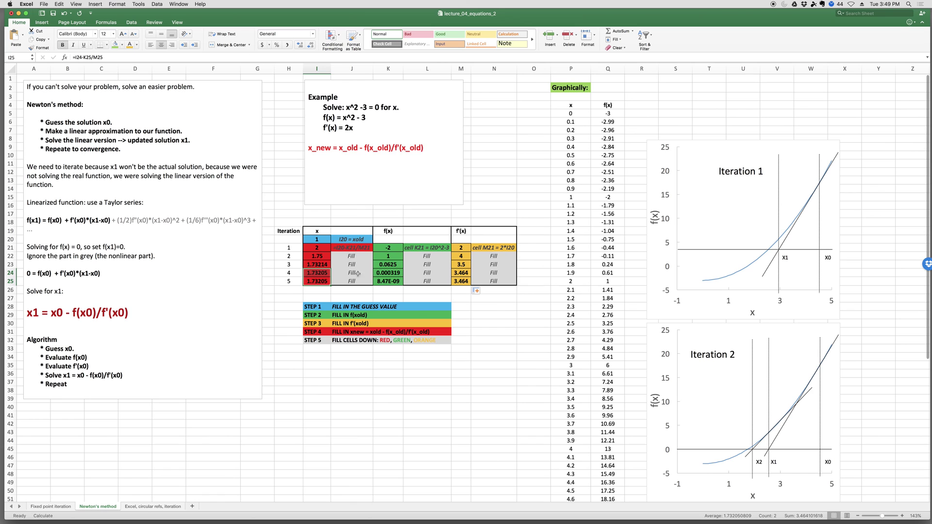
{"action": "left_click", "coordinate": [392, 281]}
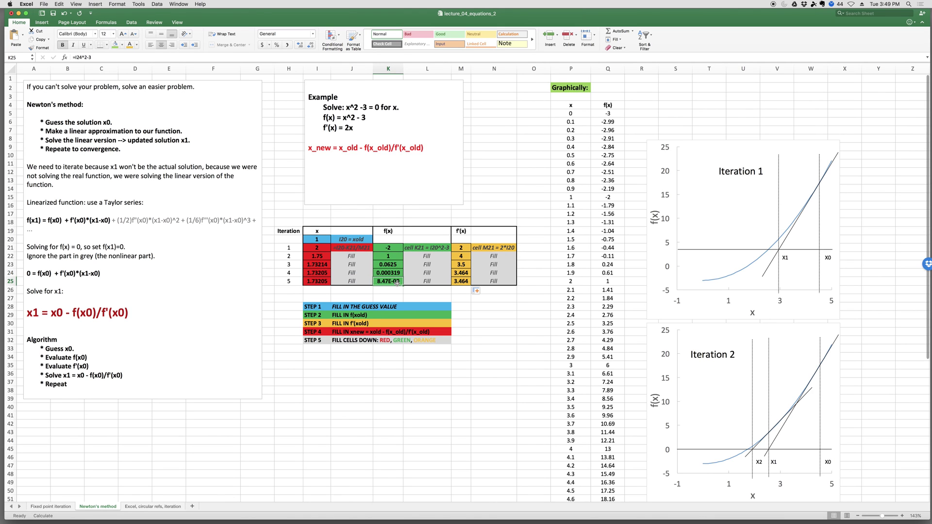
{"action": "left_click", "coordinate": [309, 146]}
{"action": "left_click_drag", "start_coordinate": [308, 146], "coordinate": [425, 148]}
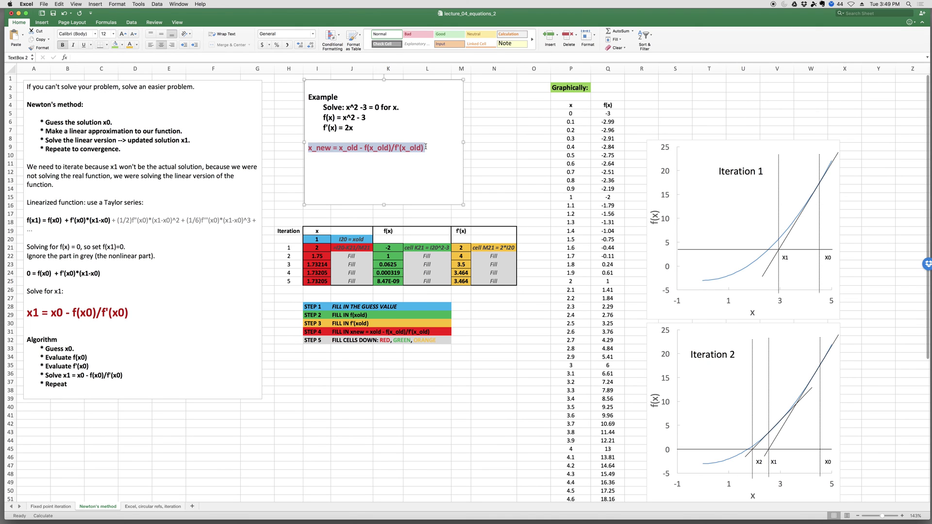
{"action": "left_click", "coordinate": [318, 238]}
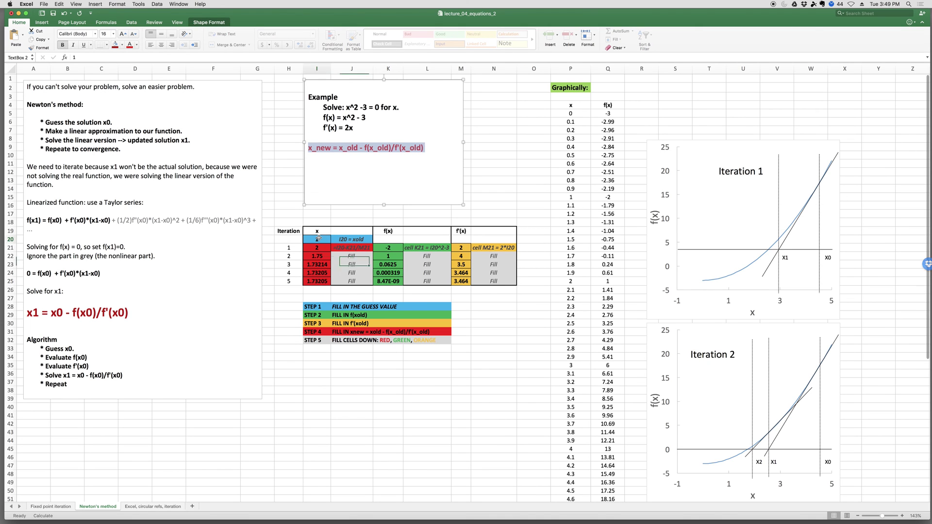
{"action": "left_click", "coordinate": [388, 247]}
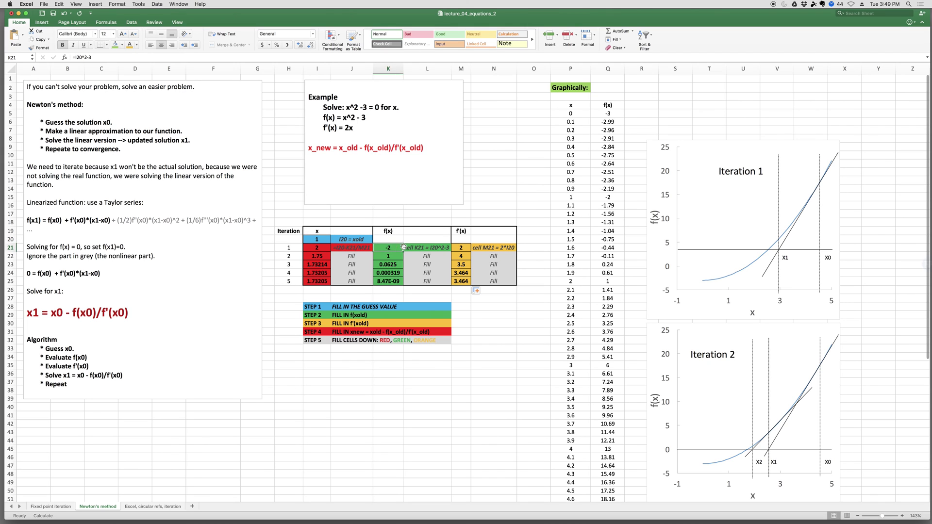
{"action": "left_click", "coordinate": [458, 247]}
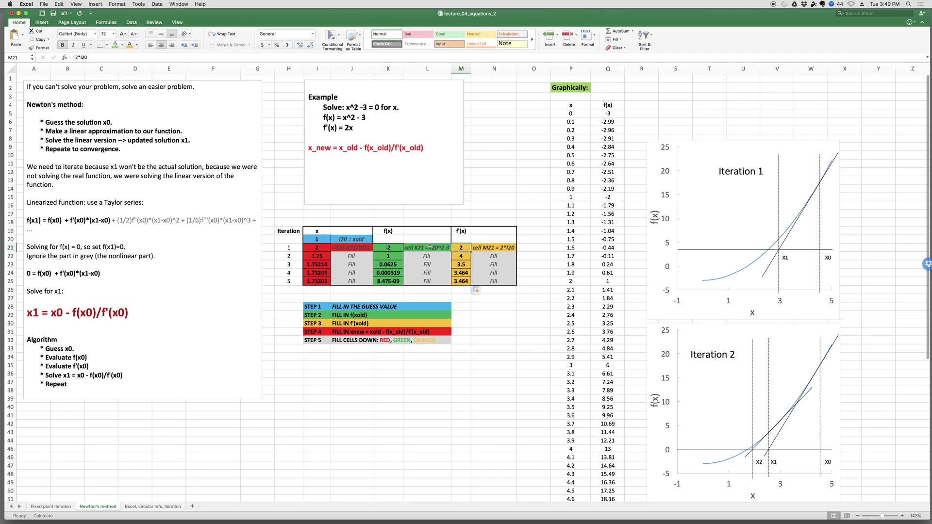
{"action": "left_click", "coordinate": [325, 248]}
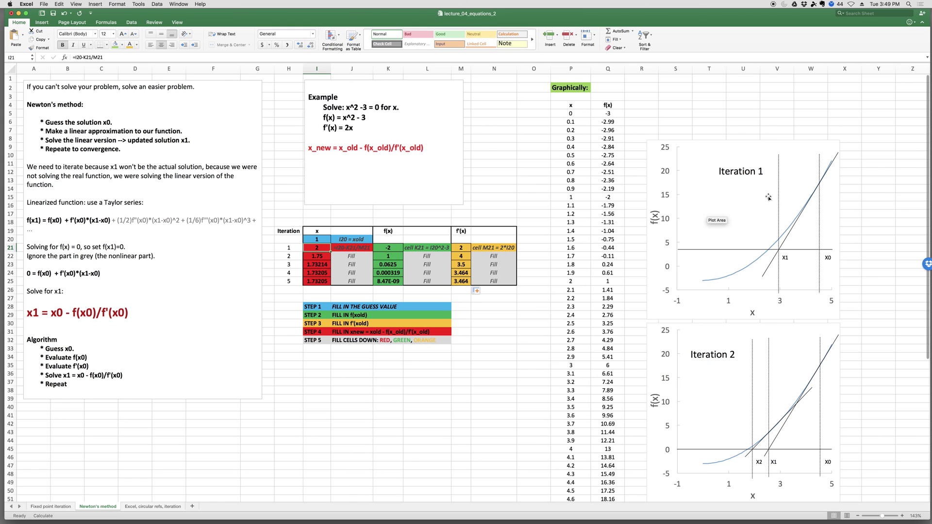
{"action": "left_click", "coordinate": [777, 130]}
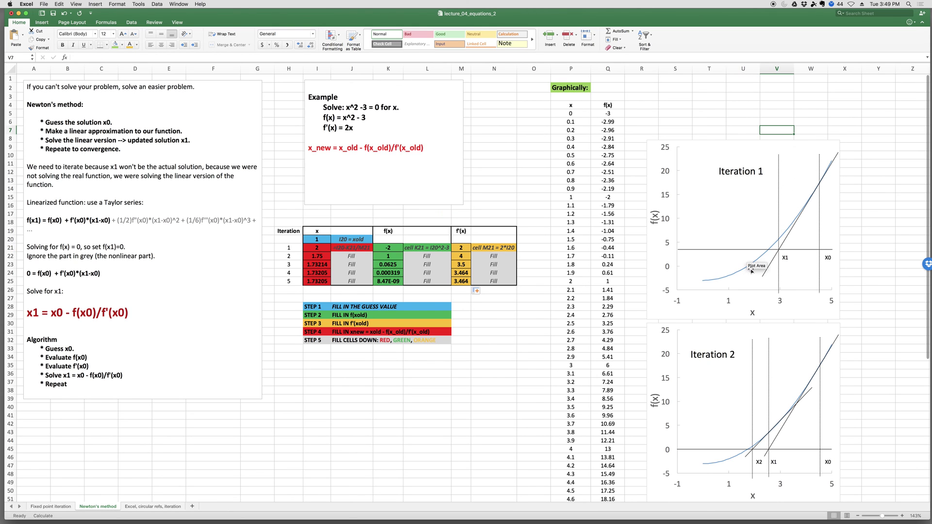
{"action": "left_click", "coordinate": [767, 252]}
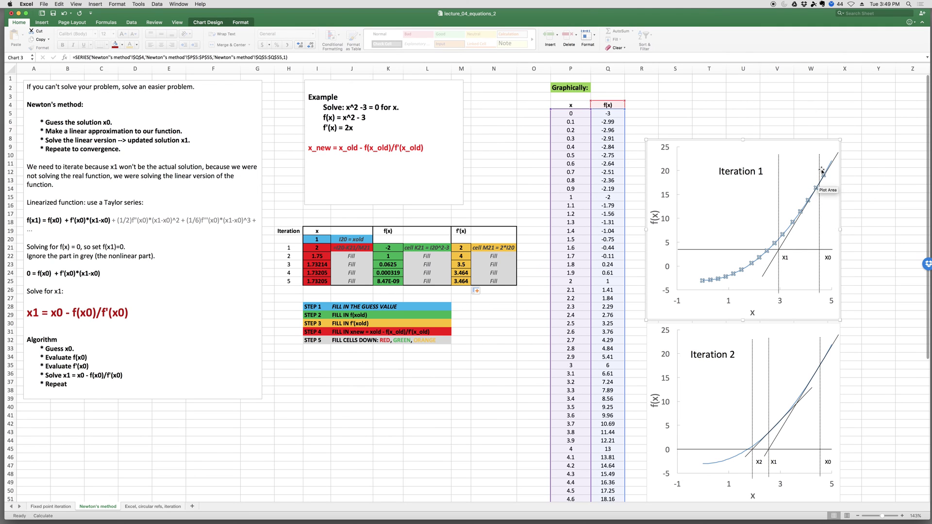
{"action": "left_click", "coordinate": [850, 171]}
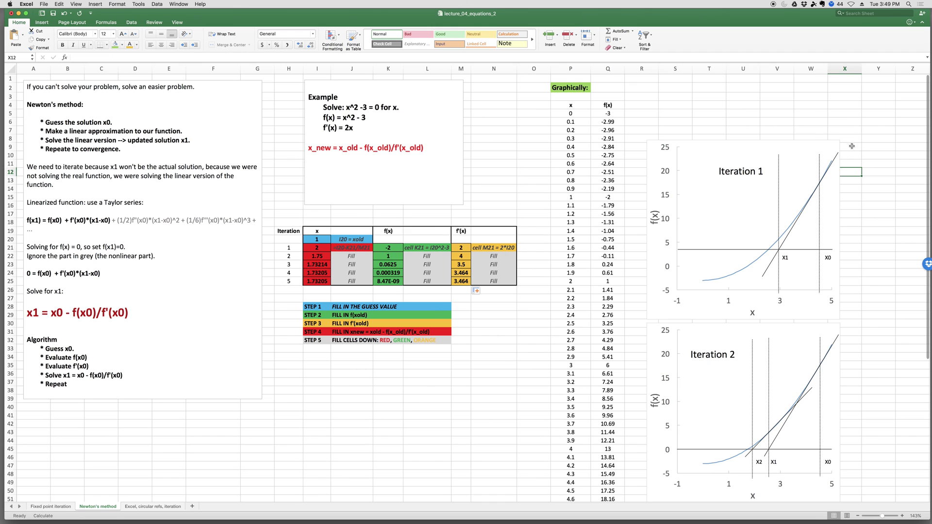
{"action": "left_click", "coordinate": [782, 245]}
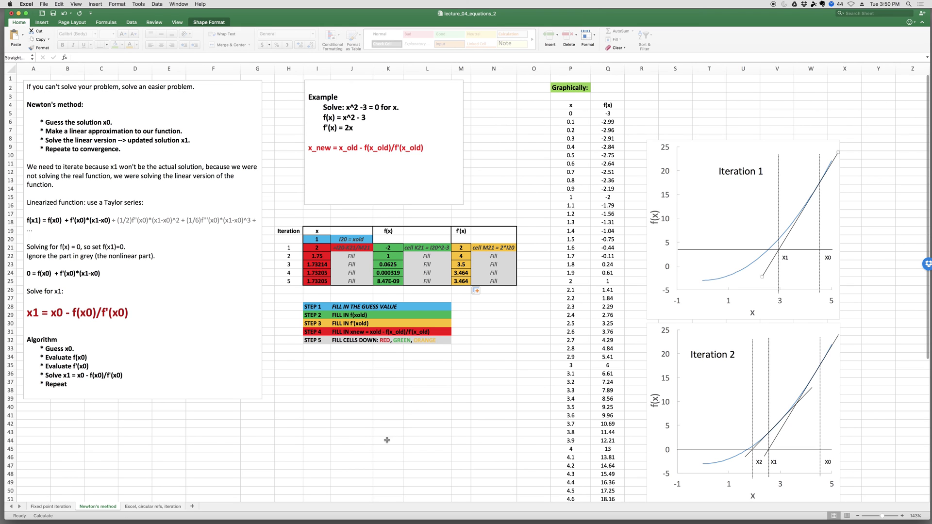
{"action": "left_click", "coordinate": [59, 507]}
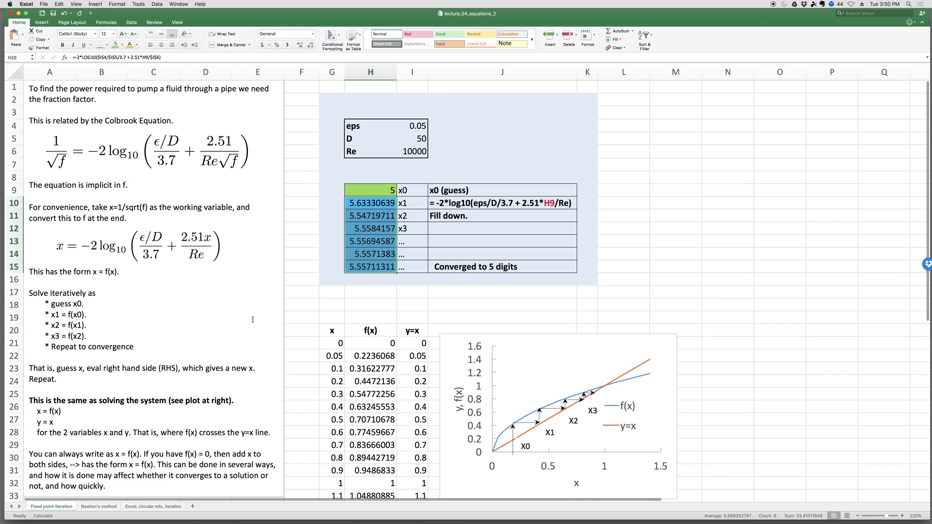
{"action": "left_click", "coordinate": [304, 235]}
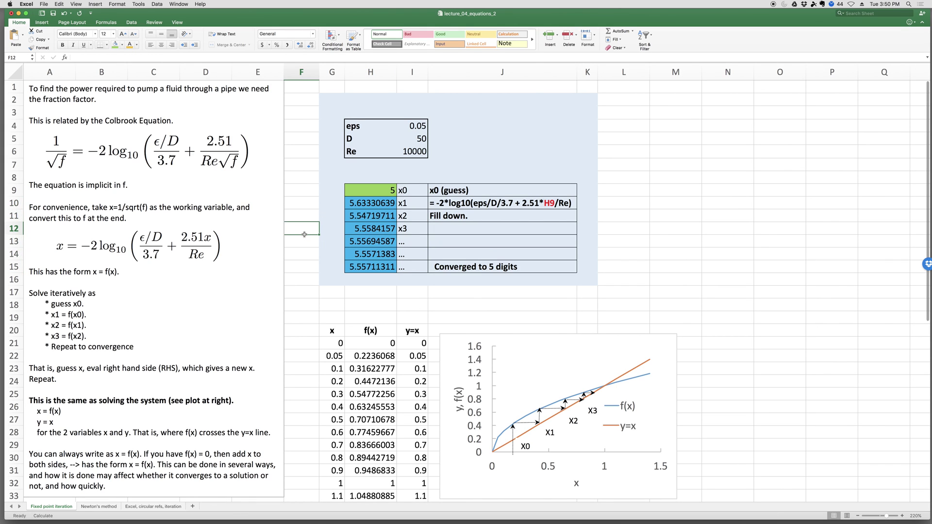
{"action": "left_click", "coordinate": [364, 189]}
{"action": "left_click", "coordinate": [370, 203]}
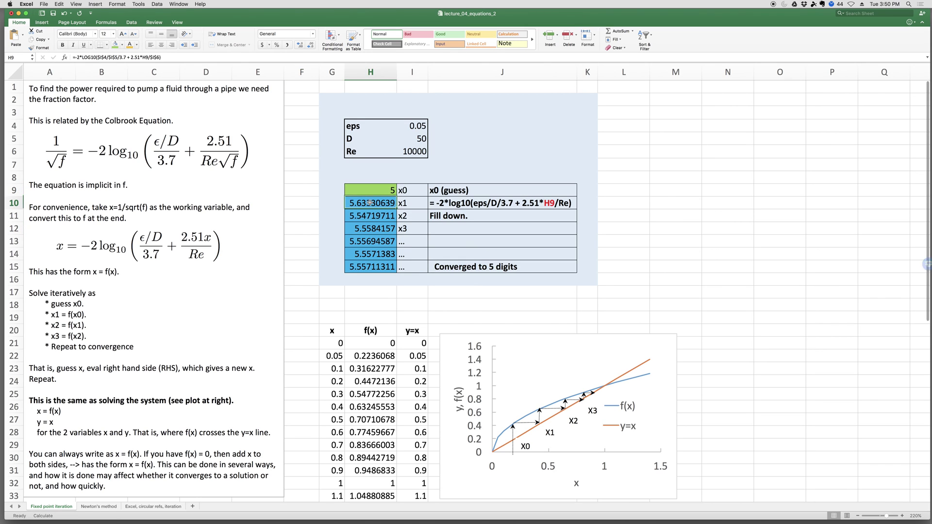
{"action": "left_click_drag", "start_coordinate": [397, 209], "coordinate": [392, 267]}
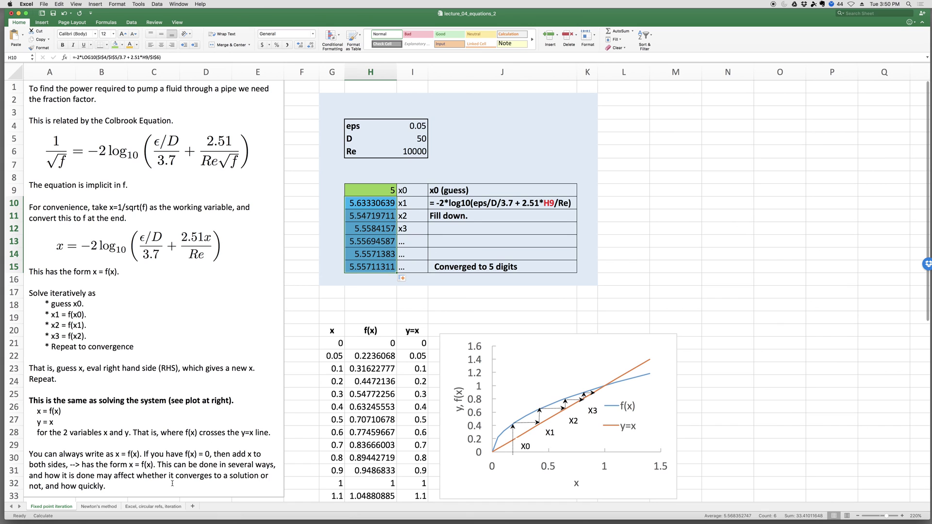
{"action": "key", "text": "ctrl+Page_Down"}
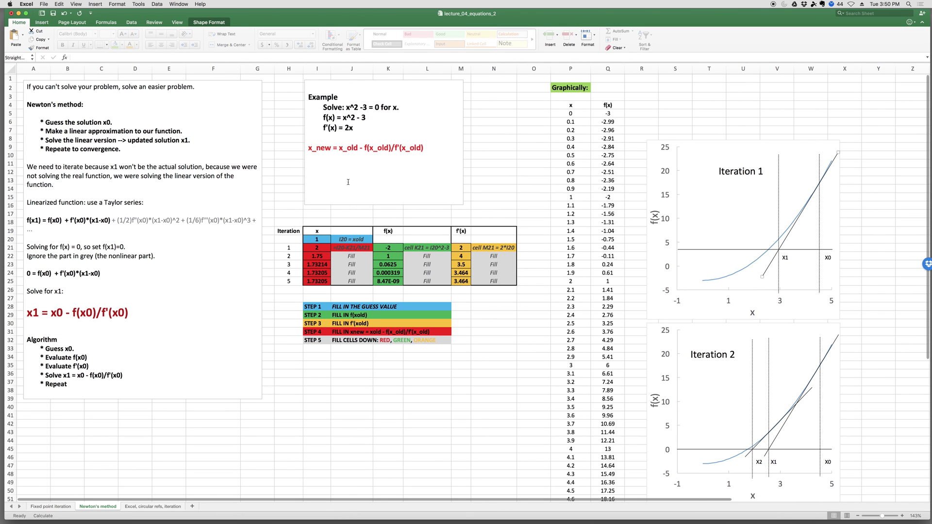
{"action": "left_click", "coordinate": [369, 147]}
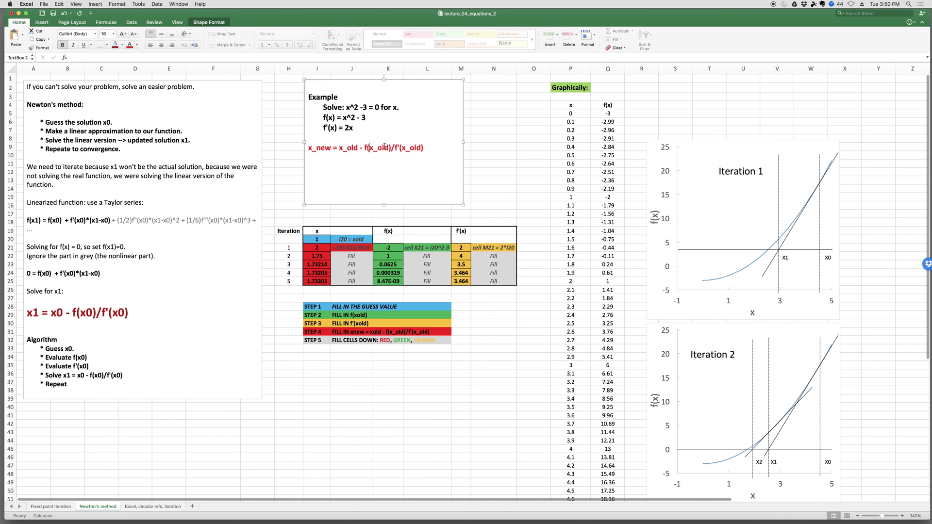
{"action": "left_click", "coordinate": [329, 240]}
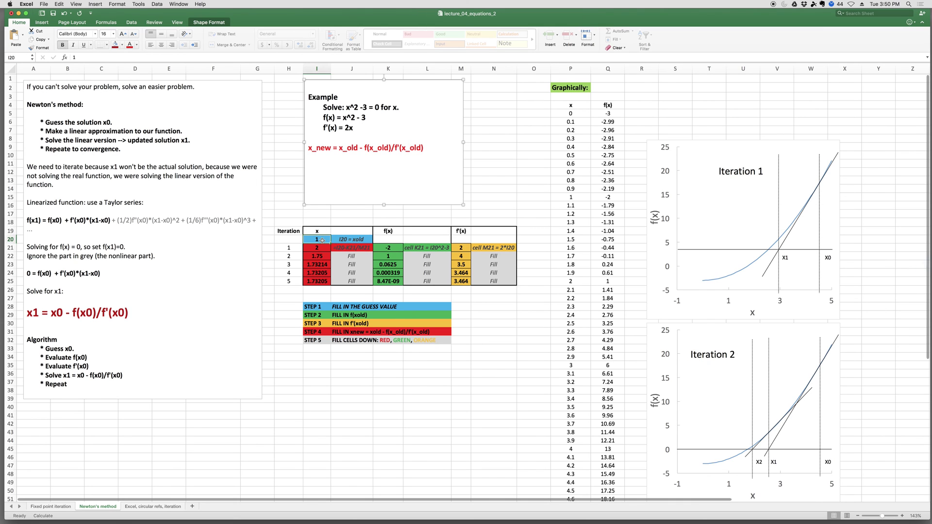
{"action": "left_click", "coordinate": [391, 248]}
{"action": "left_click", "coordinate": [456, 248]}
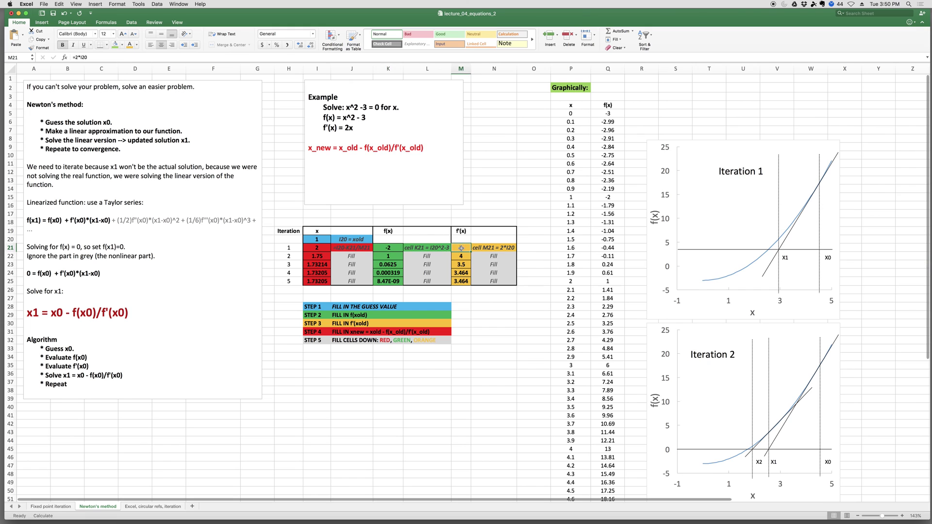
{"action": "left_click", "coordinate": [323, 250]}
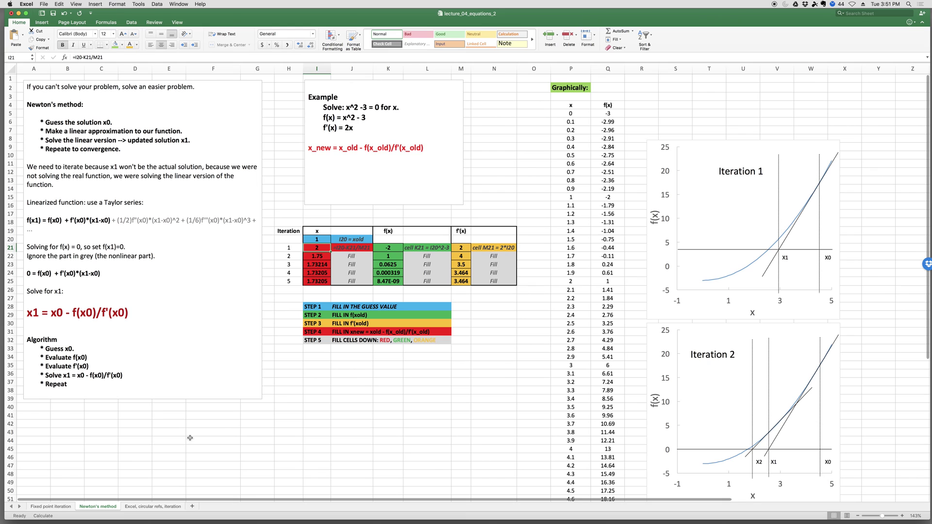
{"action": "left_click", "coordinate": [157, 506]}
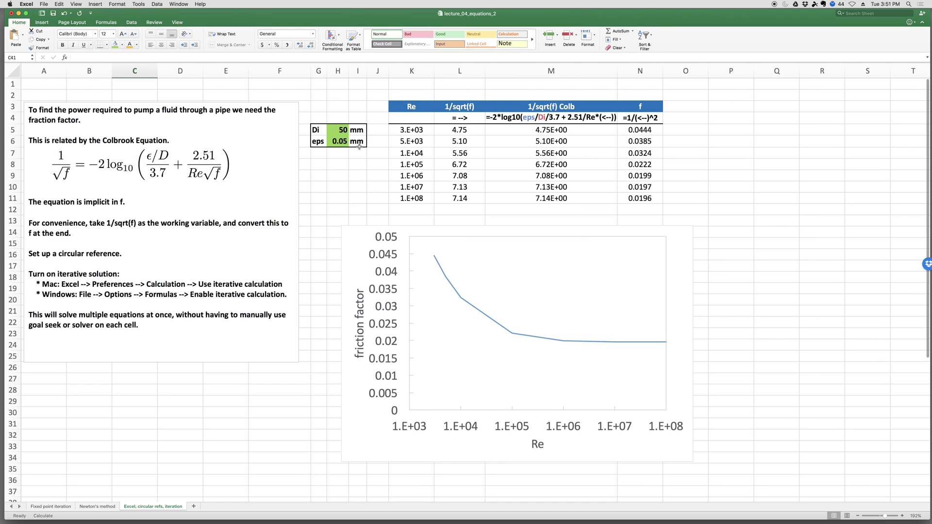
Select the Di/eps inputs and the Re column, then inspect the =M5 formula in L5.
{"action": "mouse_move", "coordinate": [324, 130]}
{"action": "left_mouse_down"}
{"action": "mouse_move", "coordinate": [339, 131]}
{"action": "mouse_move", "coordinate": [338, 140]}
{"action": "left_mouse_up"}
{"action": "left_click_drag", "start_coordinate": [407, 130], "coordinate": [416, 198]}
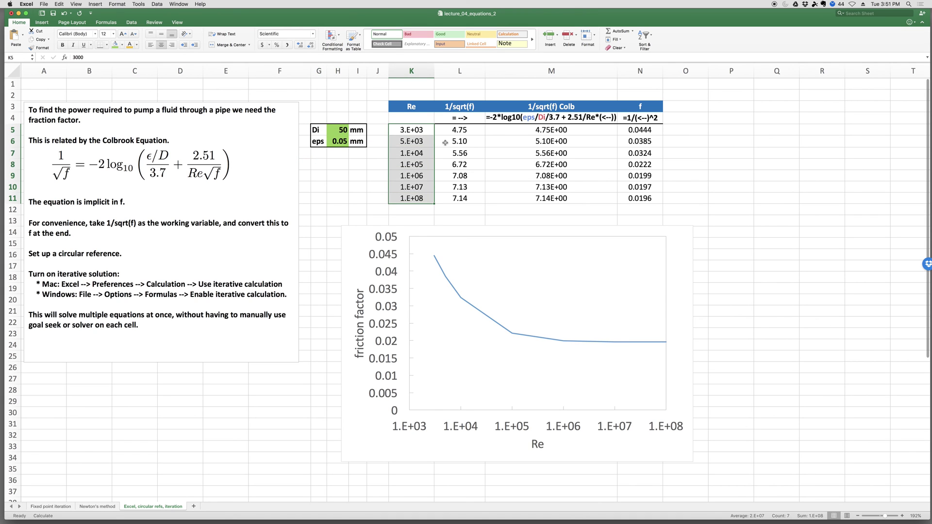
{"action": "left_click", "coordinate": [424, 130]}
{"action": "left_click_drag", "start_coordinate": [445, 128], "coordinate": [519, 122]}
{"action": "left_click", "coordinate": [471, 131]}
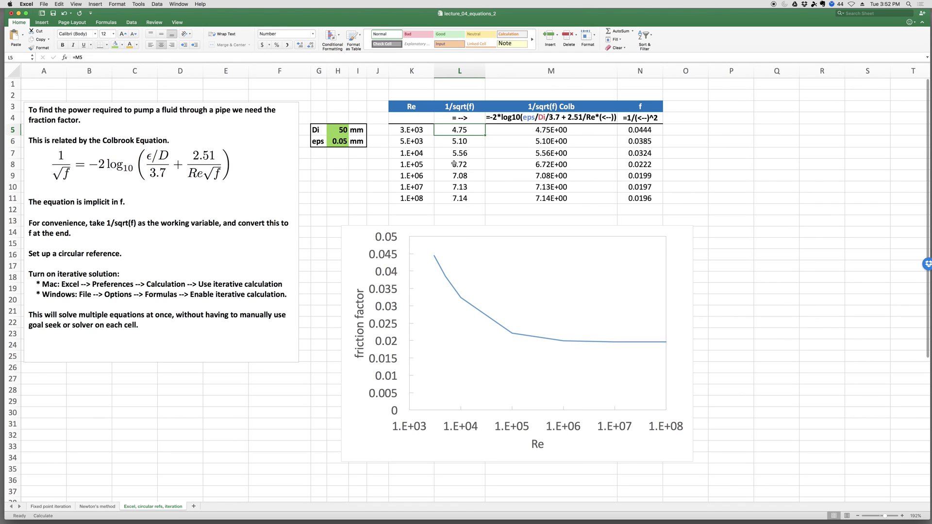
Enter =-2*LOG10(eps/Di/3.7 + 2.51/K5*L5) in M5, circular with L5's =M5.
{"action": "key", "text": "F2"}
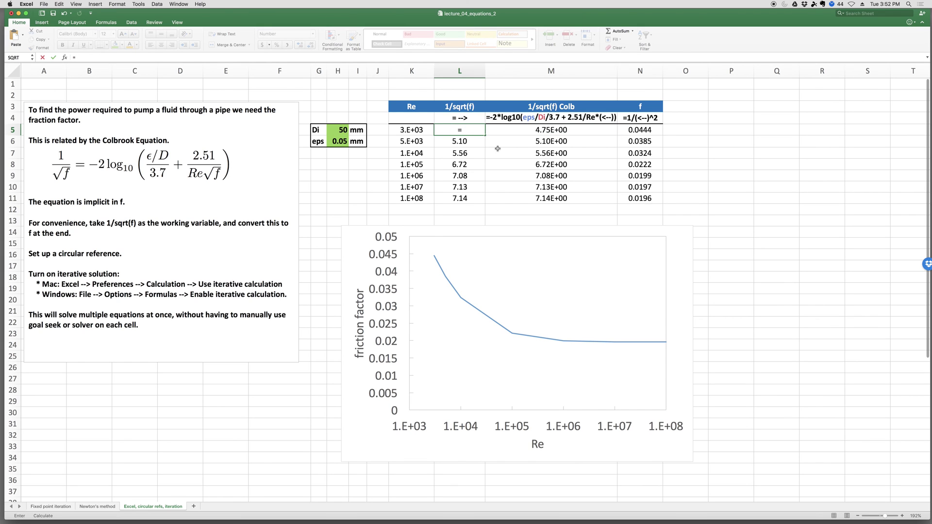
{"action": "key", "text": "Tab"}
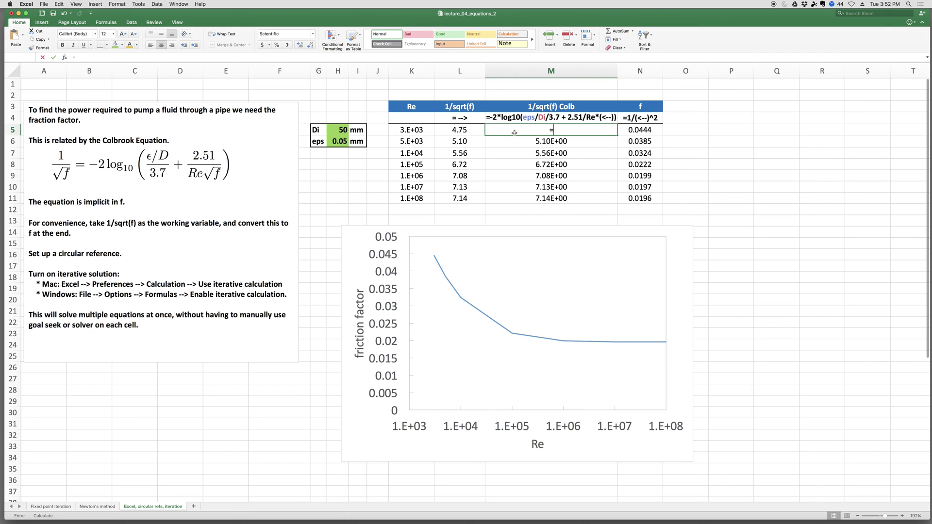
{"action": "type", "text": "=-2*log1"}
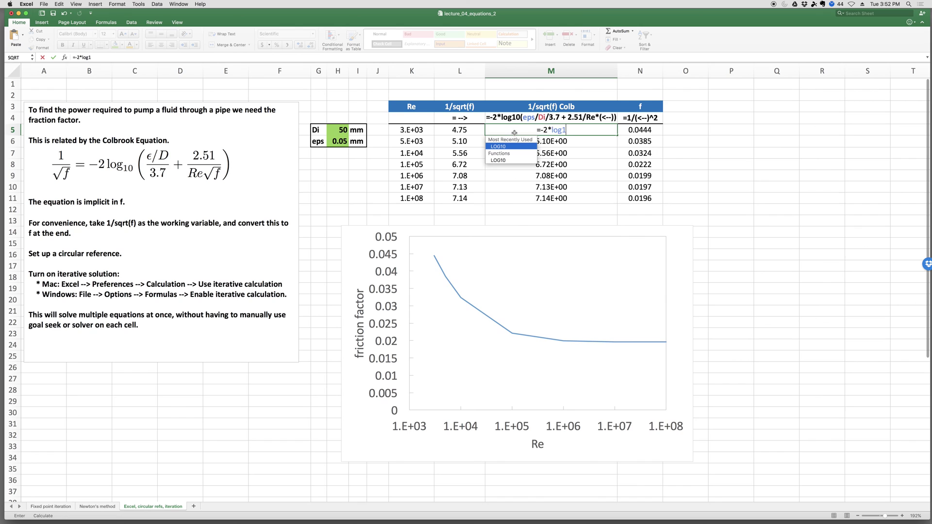
{"action": "type", "text": "0(ep"}
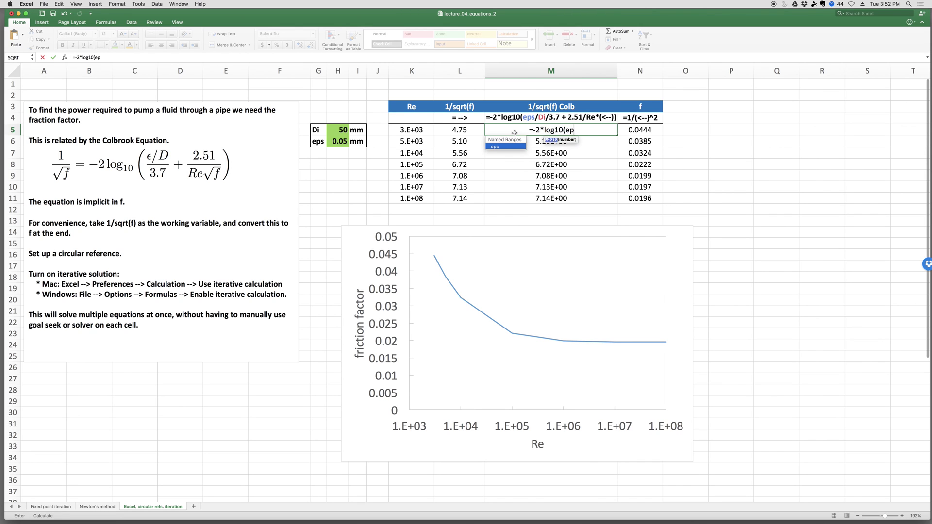
{"action": "type", "text": "s/D"}
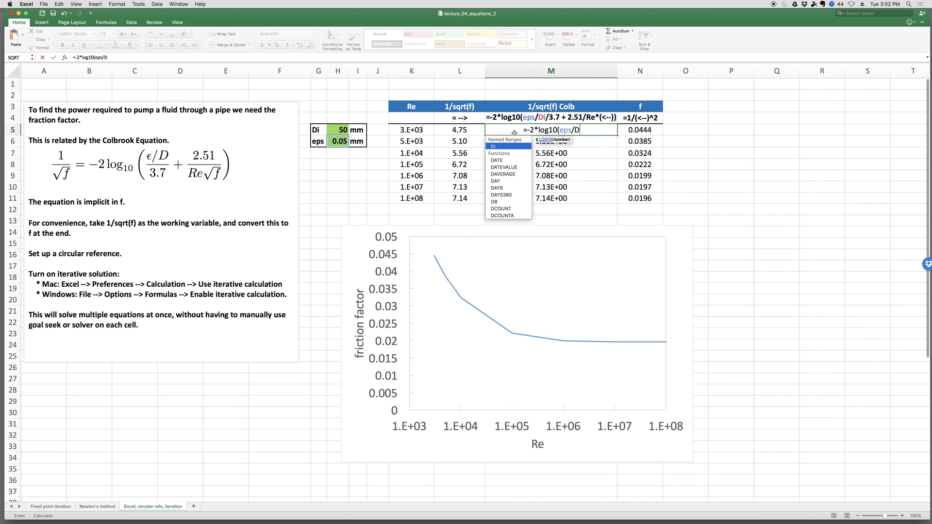
{"action": "type", "text": "i/3.7 + 2.51/"}
{"action": "key", "text": "Left"}
{"action": "key", "text": "Left"}
{"action": "type", "text": "*"}
{"action": "key", "text": "Left"}
{"action": "type", "text": ")"}
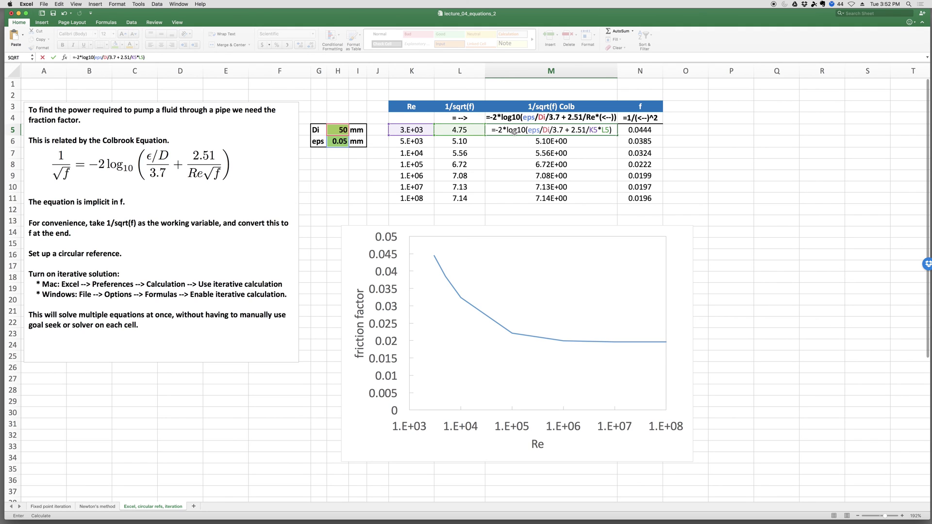
{"action": "key", "text": "Return"}
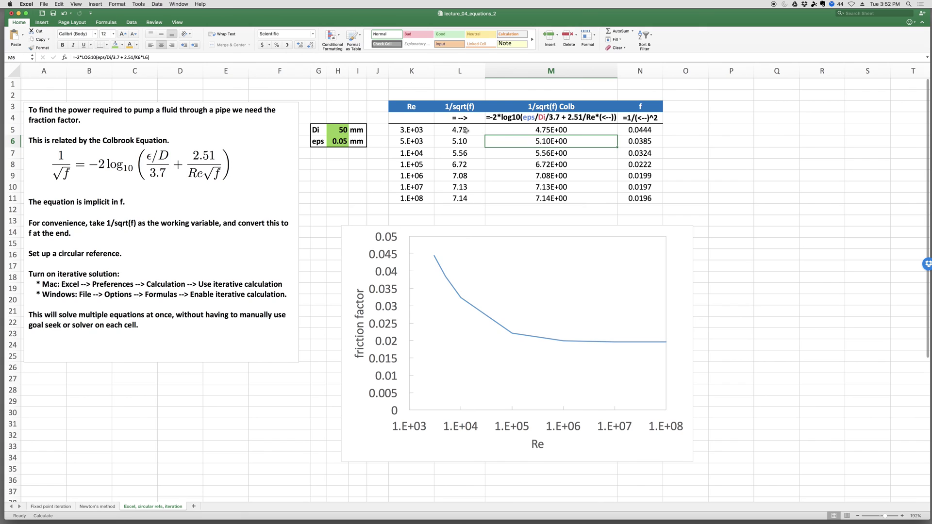
Select L5:M5 to review the circular formulas giving 4.75.
{"action": "left_click_drag", "start_coordinate": [465, 130], "coordinate": [498, 130]}
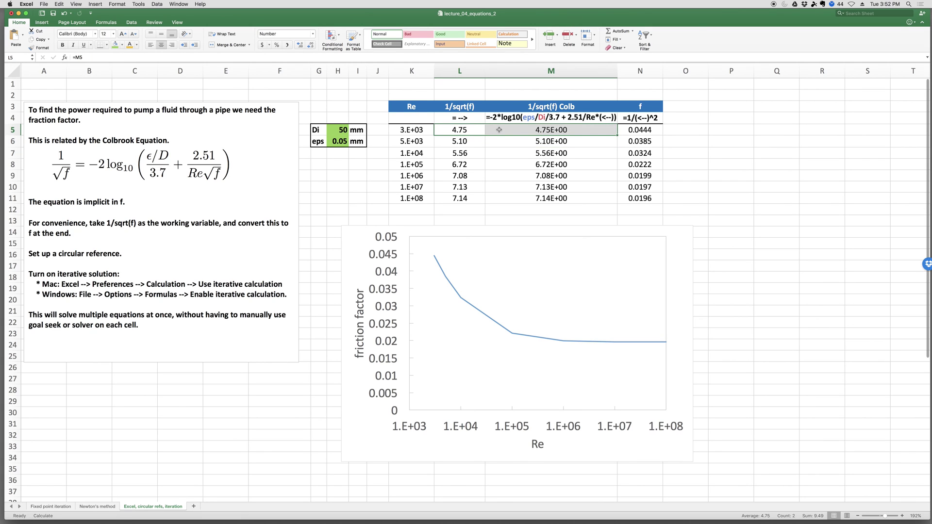
{"action": "left_click", "coordinate": [467, 130]}
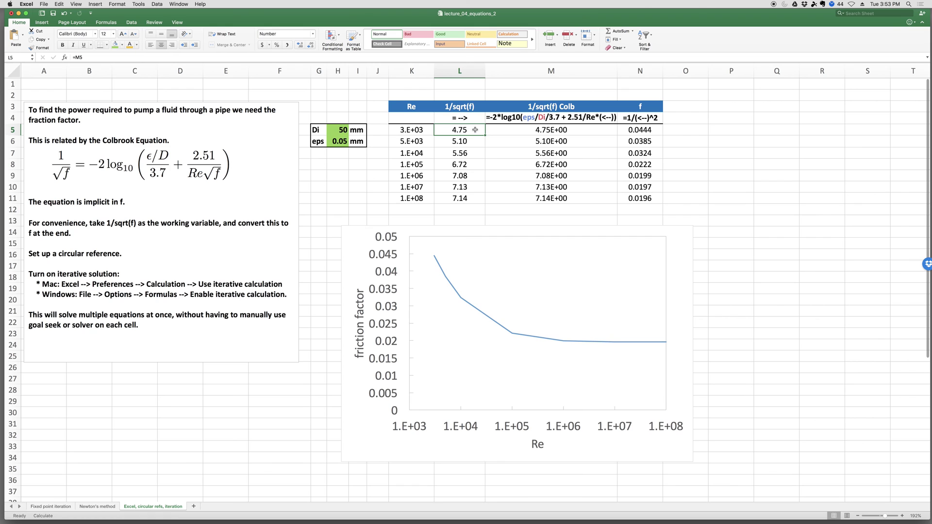
{"action": "left_click_drag", "start_coordinate": [505, 130], "coordinate": [481, 131]}
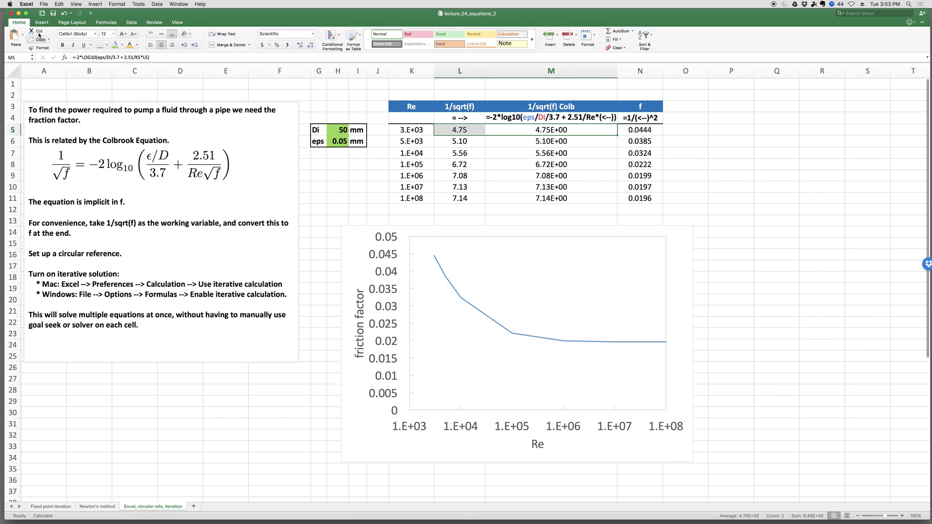
{"action": "left_click", "coordinate": [28, 5]}
Enable iterative calculation with 100 maximum iterations and 0.001 maximum change.
{"action": "left_click", "coordinate": [39, 24]}
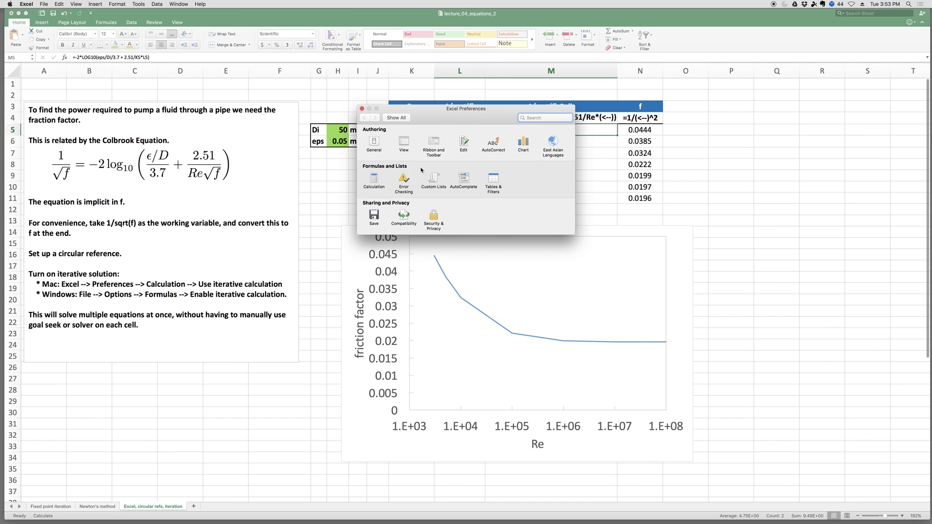
{"action": "left_click", "coordinate": [373, 181]}
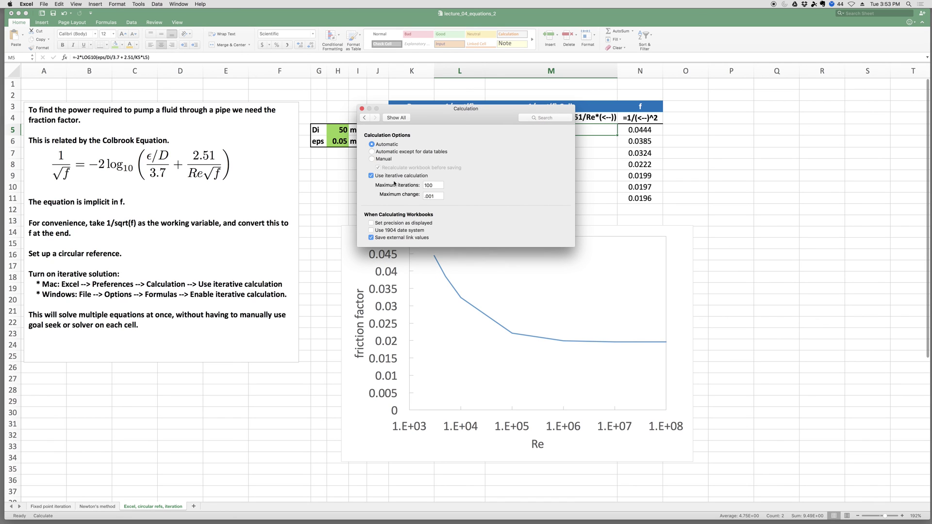
{"action": "left_click", "coordinate": [372, 176]}
{"action": "left_click", "coordinate": [371, 176]}
{"action": "left_click", "coordinate": [362, 108]}
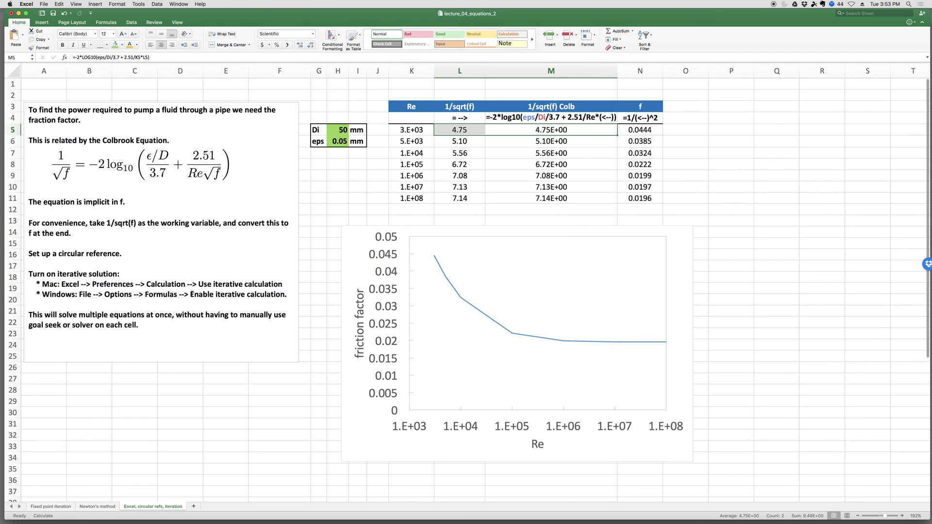
{"action": "left_click", "coordinate": [460, 127]}
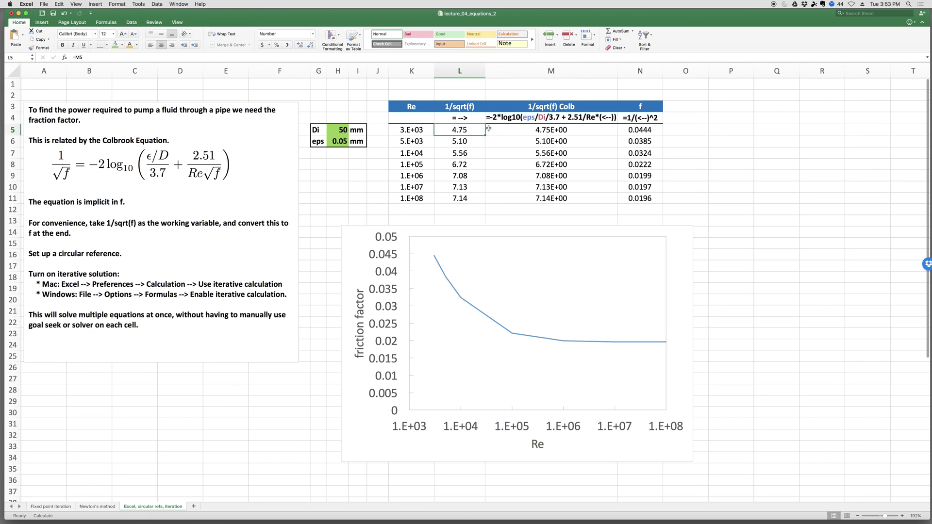
Copy the L5:M5 formulas down to row 11, giving 1/sqrt(f) from 4.75 to 7.14.
{"action": "left_click_drag", "start_coordinate": [474, 130], "coordinate": [506, 130]}
{"action": "left_click", "coordinate": [506, 129]}
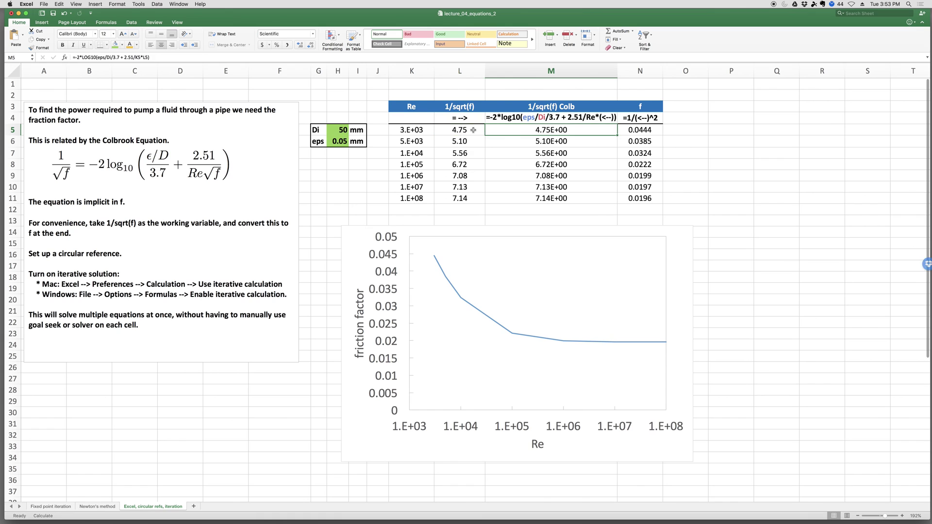
{"action": "left_click_drag", "start_coordinate": [477, 130], "coordinate": [512, 127]}
{"action": "left_click_drag", "start_coordinate": [454, 127], "coordinate": [537, 127]}
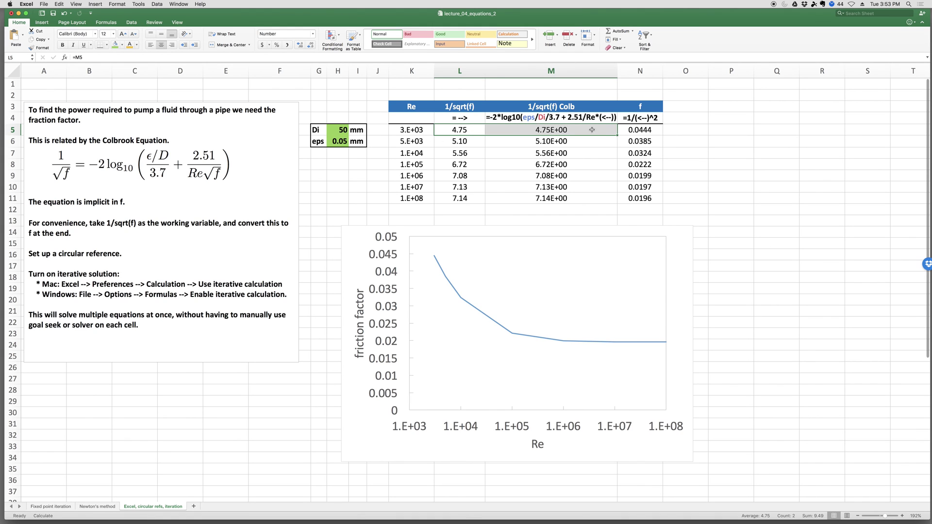
{"action": "left_click_drag", "start_coordinate": [617, 135], "coordinate": [610, 200]}
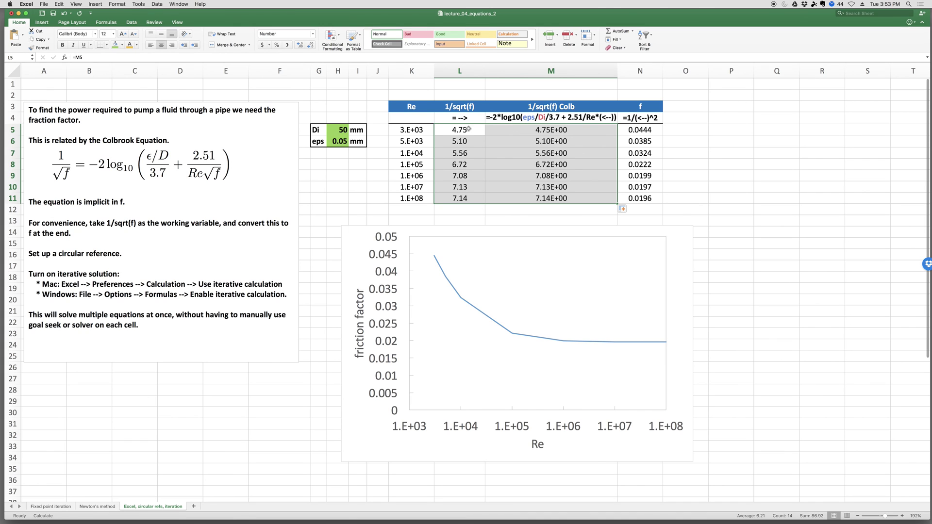
{"action": "left_click", "coordinate": [522, 141]}
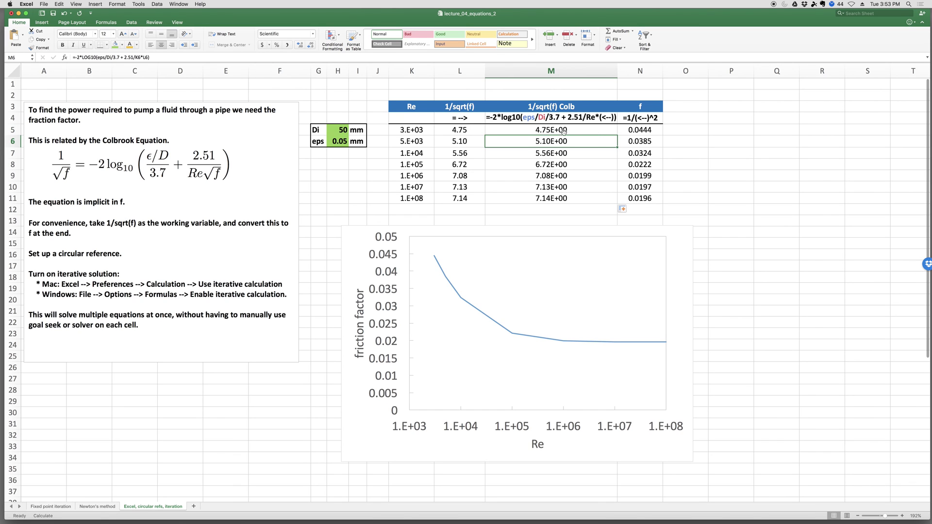
Enter =1/M5^2 in N5 and fill it to N11, giving friction factors 0.0444 to 0.0196.
{"action": "left_click", "coordinate": [636, 129]}
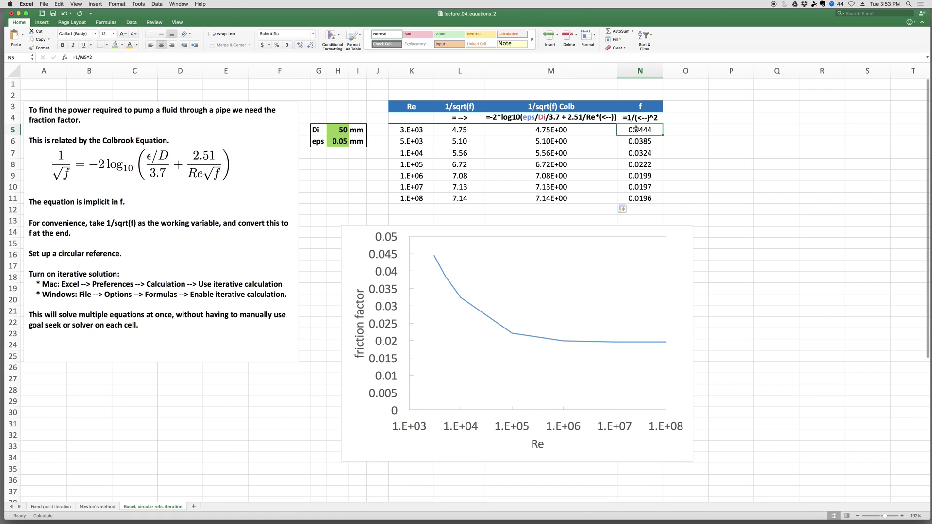
{"action": "type", "text": "=1/"}
{"action": "key", "text": "Left"}
{"action": "type", "text": "^2"}
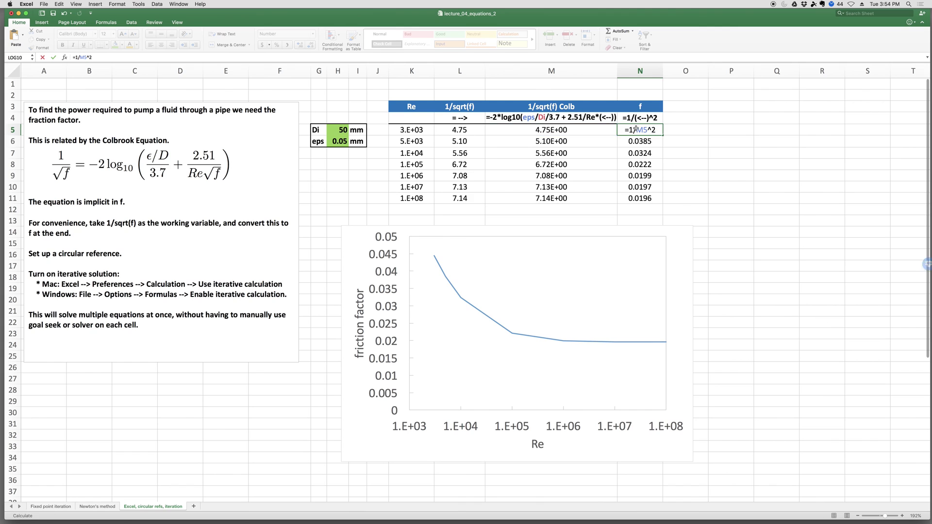
{"action": "key", "text": "ctrl+Return"}
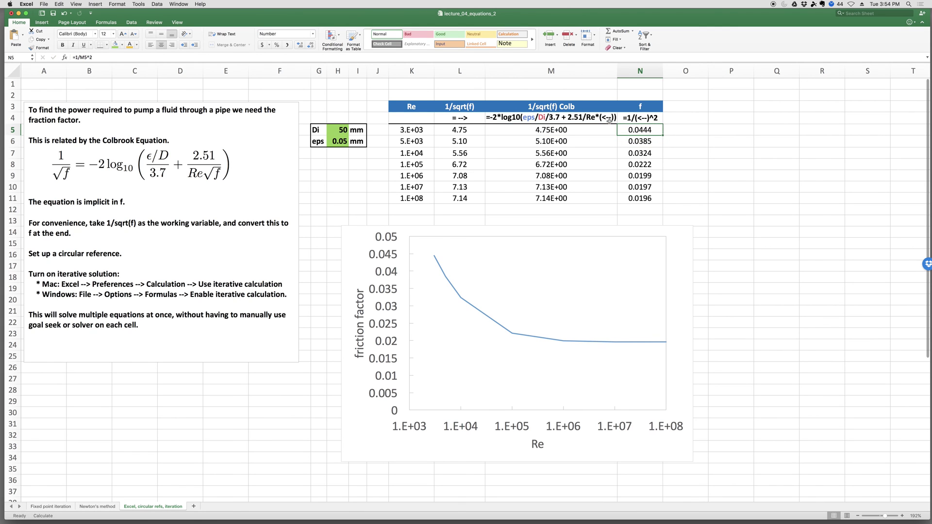
{"action": "left_click_drag", "start_coordinate": [663, 135], "coordinate": [662, 199]}
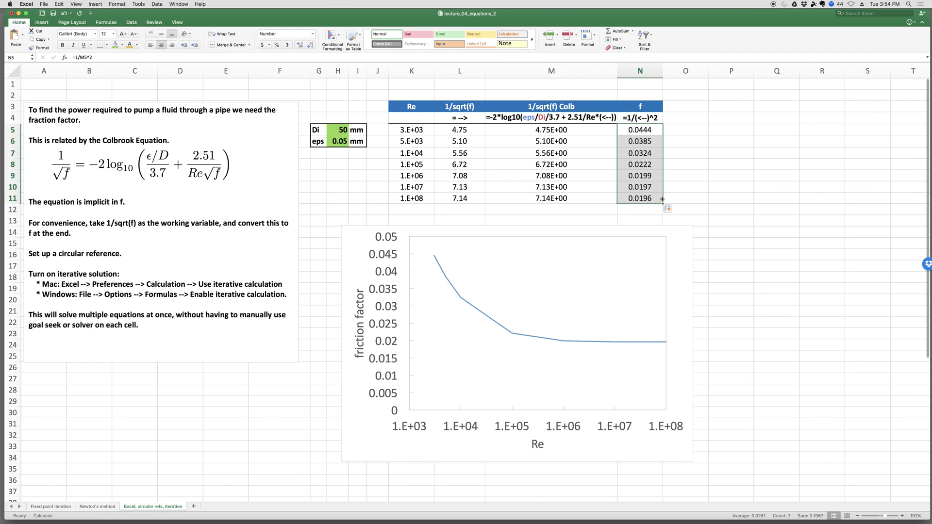
{"action": "left_click", "coordinate": [690, 234]}
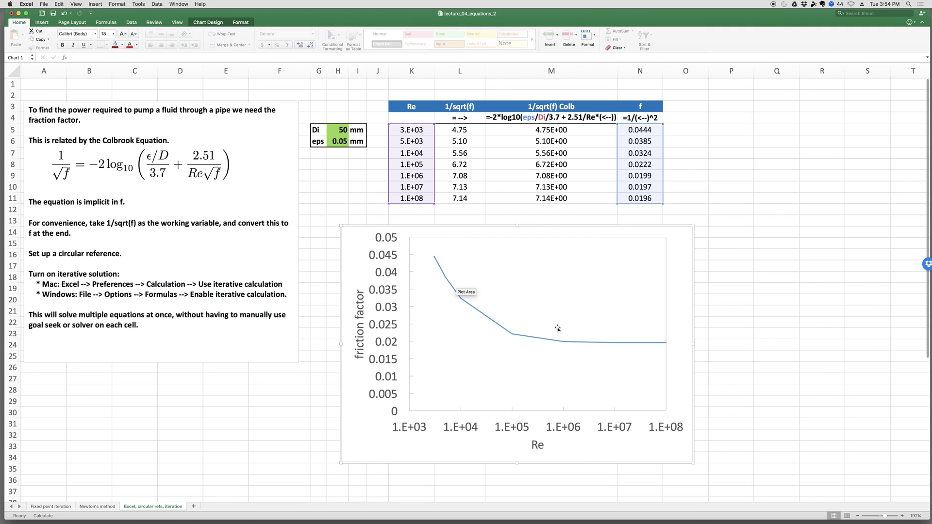
{"action": "left_click", "coordinate": [340, 165]}
{"action": "left_click", "coordinate": [337, 131]}
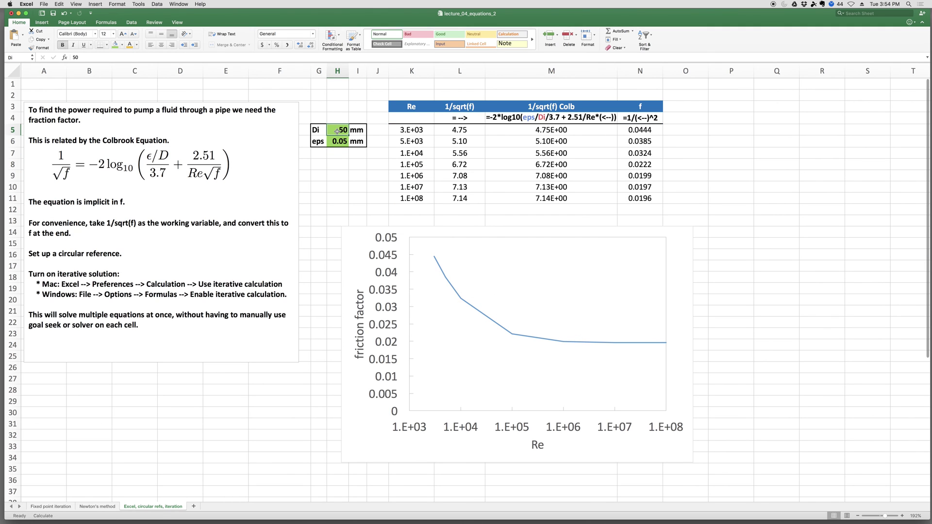
{"action": "type", "text": "100"}
{"action": "key", "text": "Return"}
{"action": "left_click", "coordinate": [336, 131]}
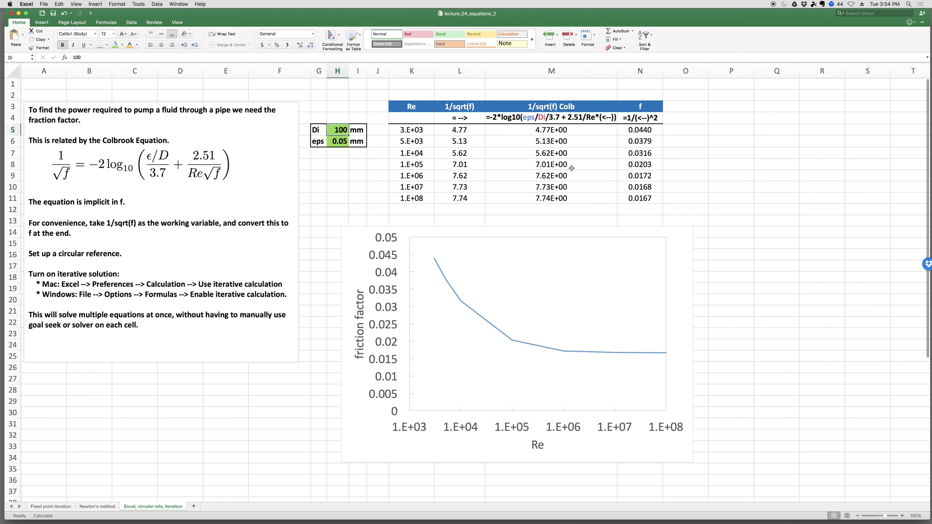
{"action": "type", "text": "50"}
{"action": "key", "text": "Return"}
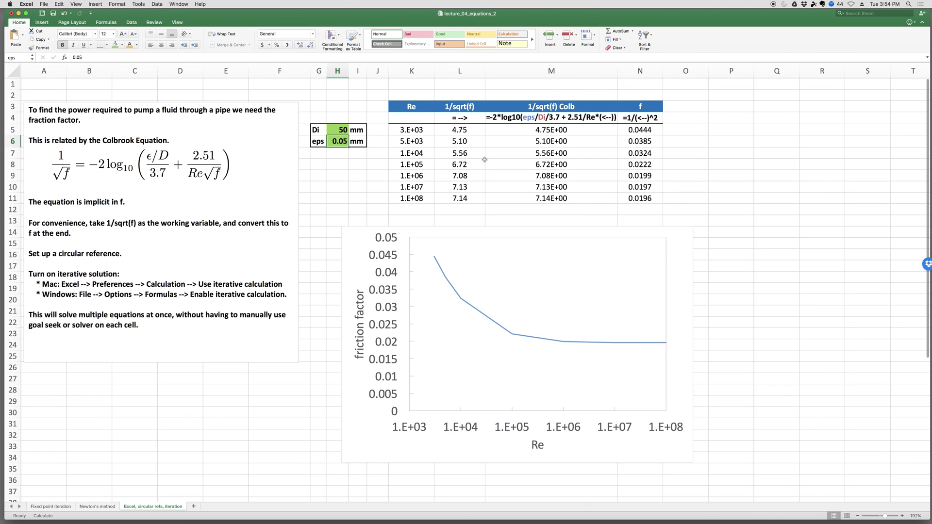